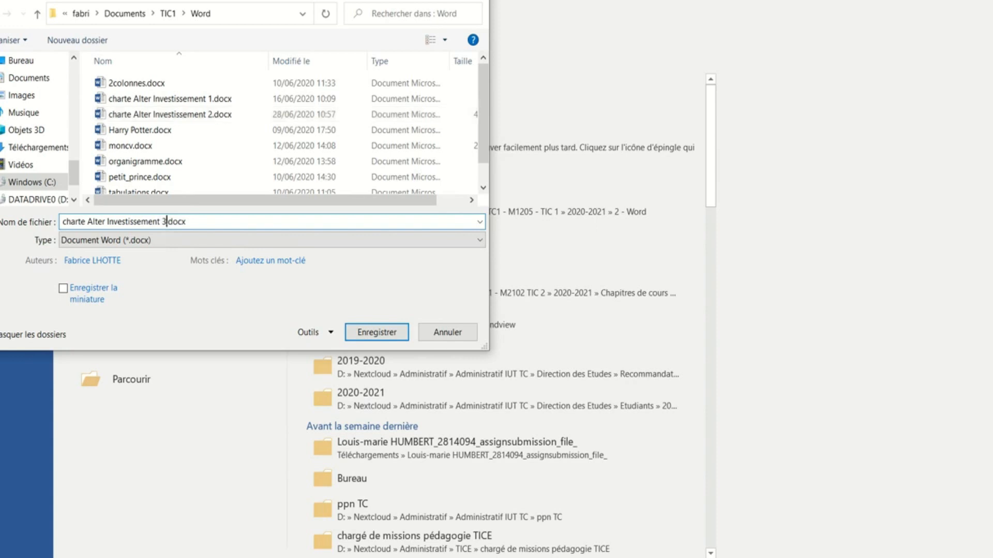
Step: Save the document in the Word folder as "charte Alter Investissement 3.docx"
{"action": "left_click", "coordinate": [376, 337]}
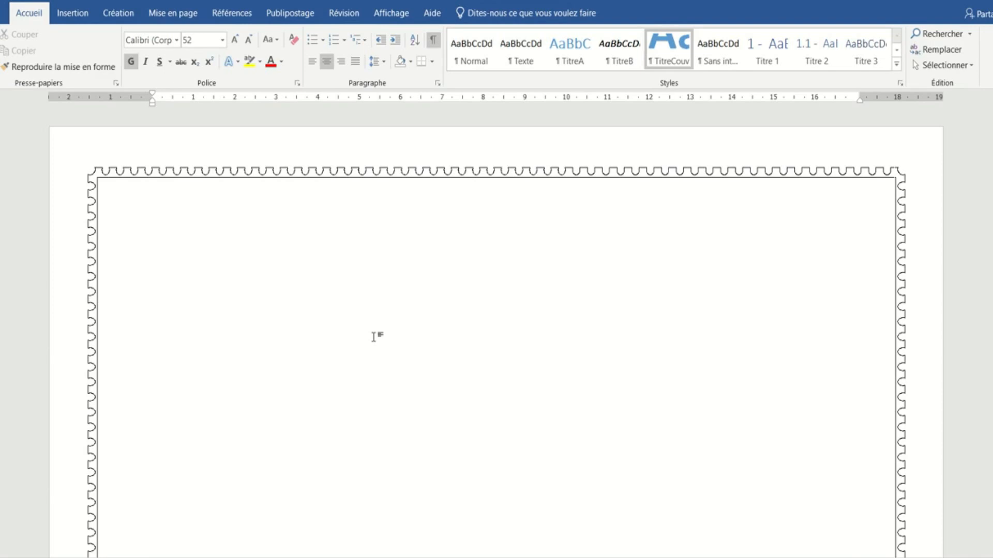
Step: Examine the program's proofing options for spelling, grammar and automatic correction
{"action": "left_click", "coordinate": [3, 13]}
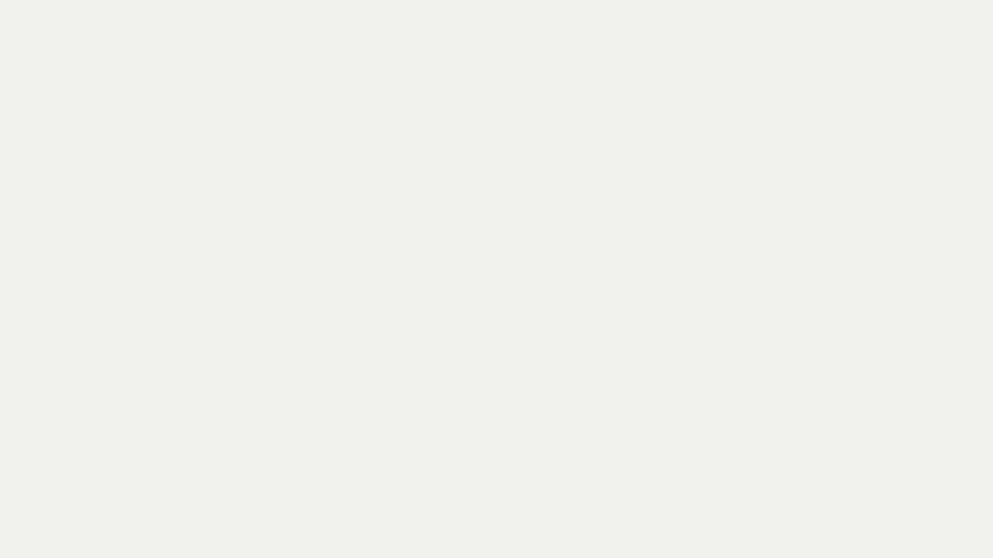
{"action": "left_click", "coordinate": [8, 347]}
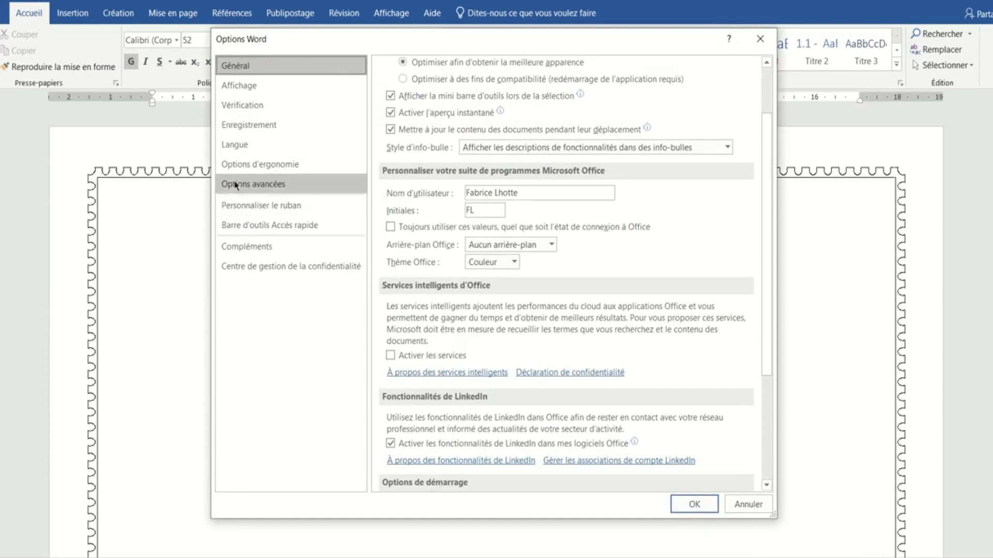
{"action": "left_click", "coordinate": [241, 106]}
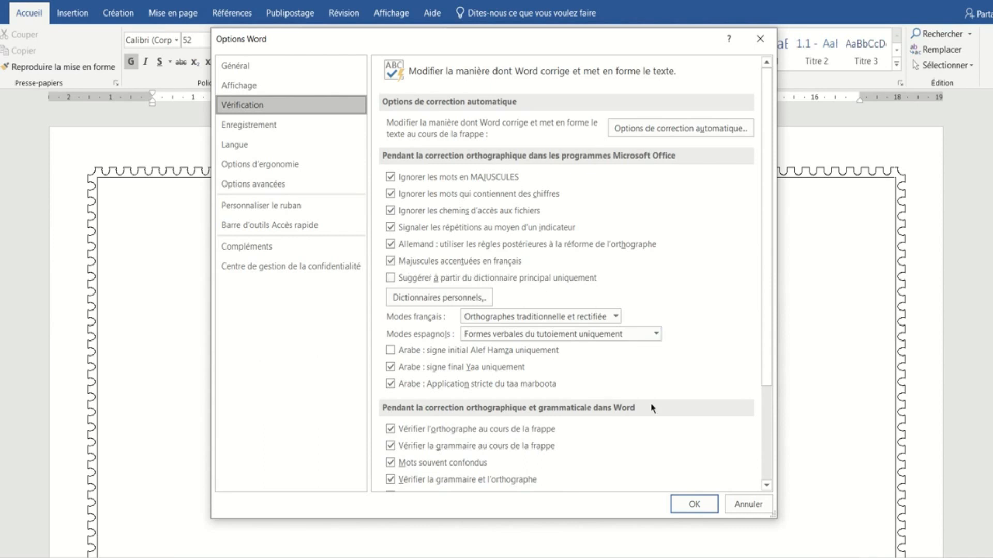
{"action": "left_click", "coordinate": [693, 510]}
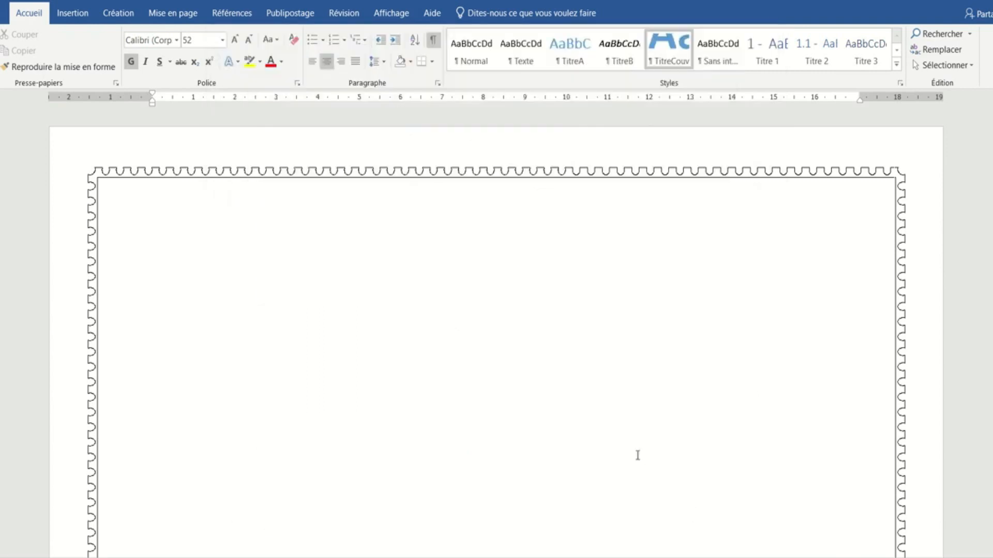
Step: Replace the flagged word "appartiens" with the suggestion "appartient" in the last paragraph of the PRÉAMBULE section
{"action": "scroll", "coordinate": [637, 455], "scroll_direction": "down", "scroll_amount": 20}
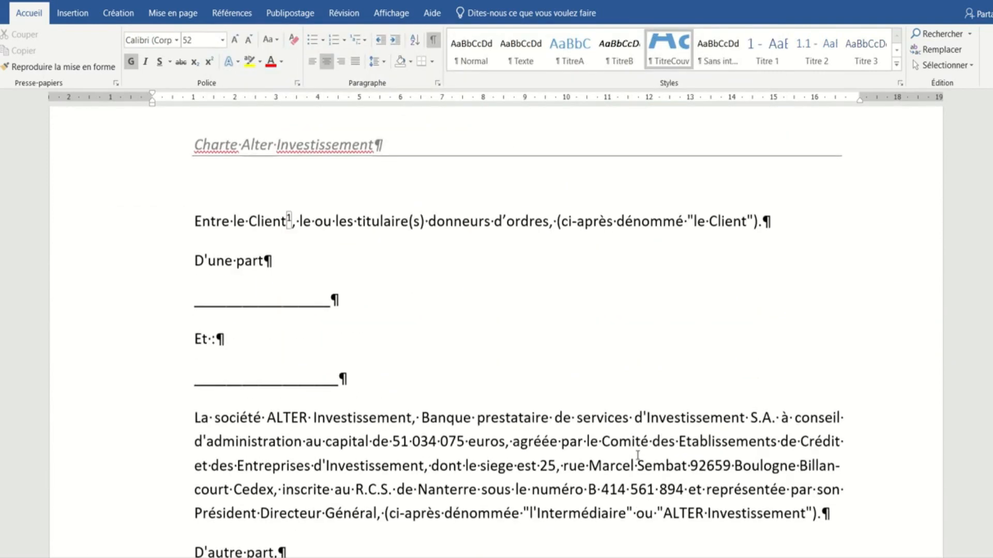
{"action": "scroll", "coordinate": [637, 455], "scroll_direction": "down", "scroll_amount": 5}
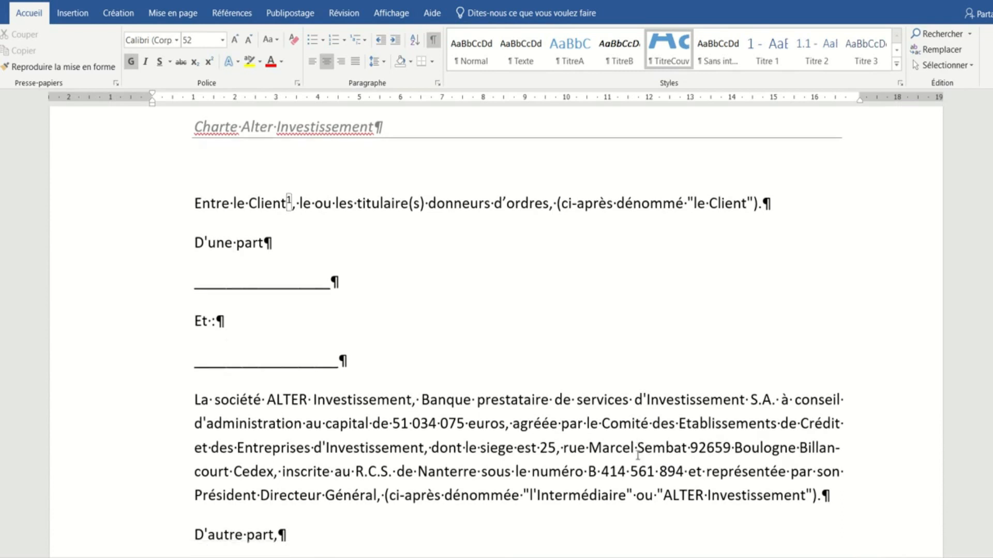
{"action": "scroll", "coordinate": [638, 455], "scroll_direction": "down", "scroll_amount": 9}
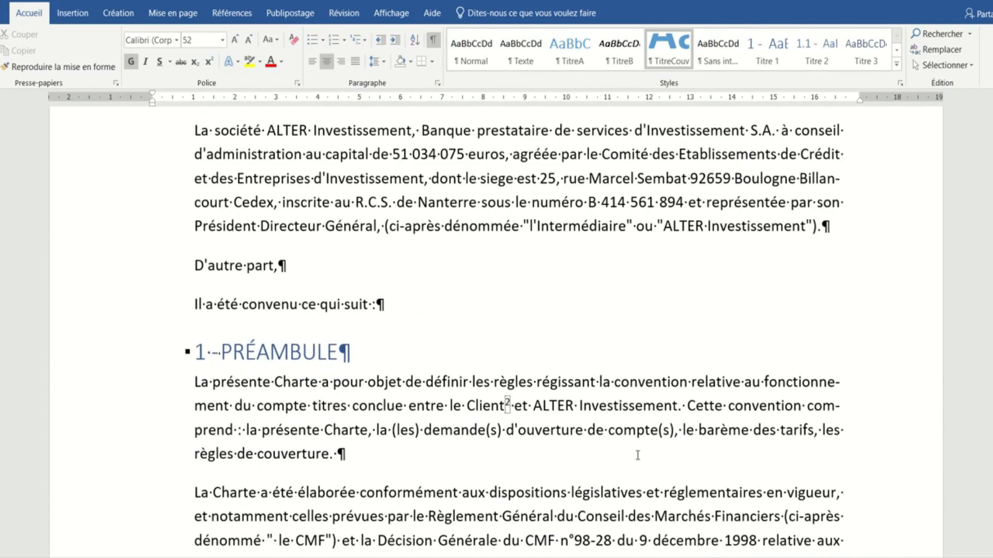
{"action": "scroll", "coordinate": [638, 455], "scroll_direction": "down", "scroll_amount": 2}
{"action": "scroll", "coordinate": [637, 455], "scroll_direction": "up", "scroll_amount": 15}
{"action": "scroll", "coordinate": [637, 455], "scroll_direction": "up", "scroll_amount": 1}
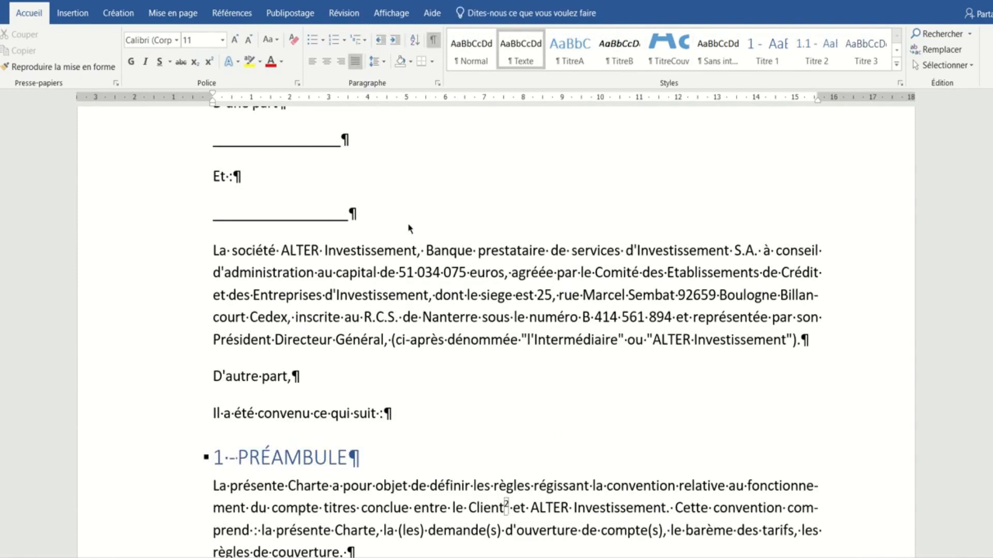
{"action": "scroll", "coordinate": [408, 228], "scroll_direction": "down", "scroll_amount": 6}
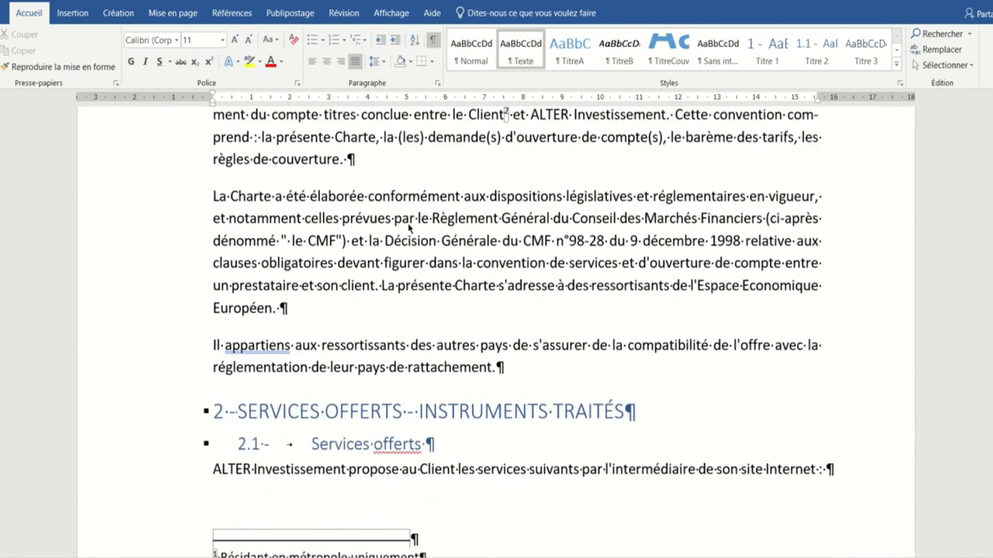
{"action": "scroll", "coordinate": [409, 228], "scroll_direction": "up", "scroll_amount": 8}
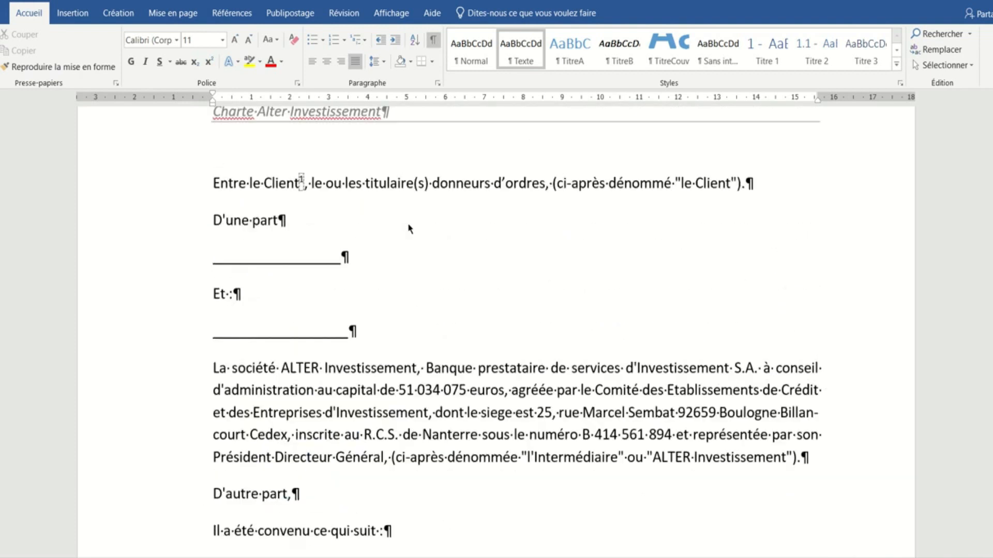
{"action": "scroll", "coordinate": [409, 227], "scroll_direction": "down", "scroll_amount": 7}
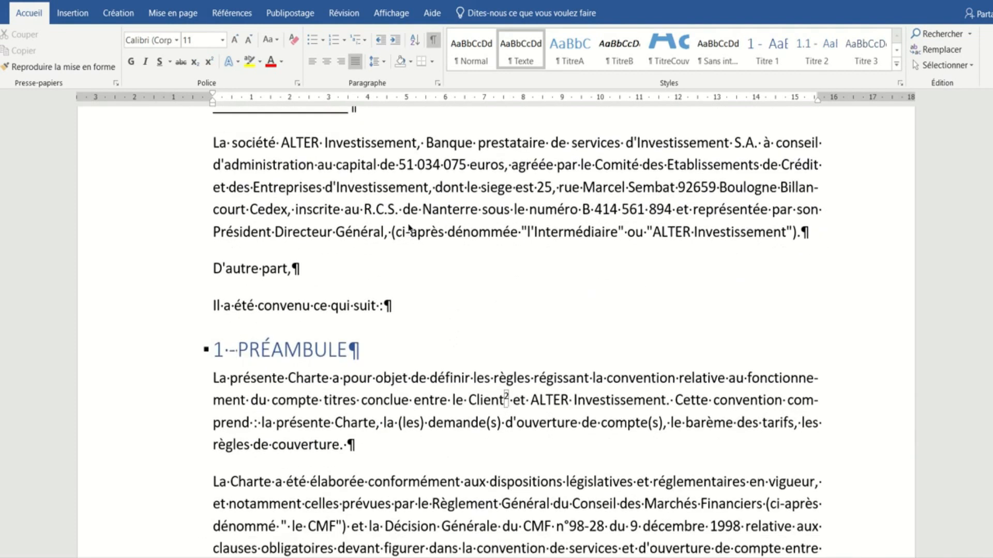
{"action": "scroll", "coordinate": [408, 228], "scroll_direction": "down", "scroll_amount": 2}
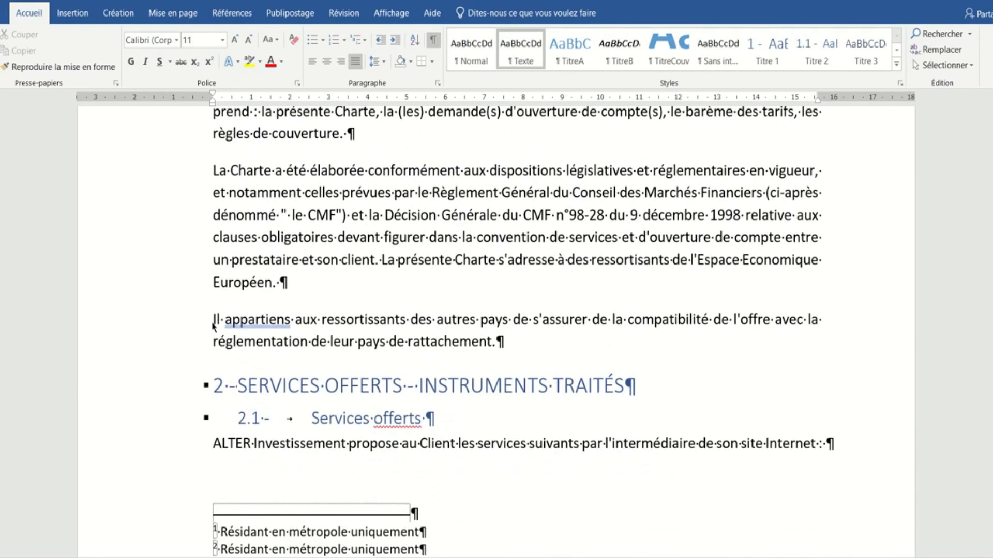
{"action": "right_click", "coordinate": [264, 324]}
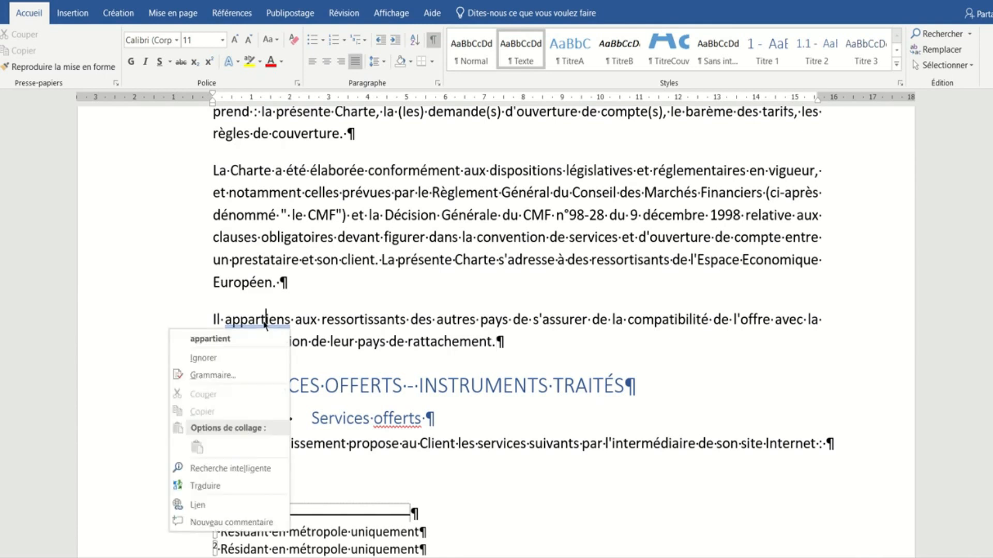
{"action": "left_click", "coordinate": [234, 341]}
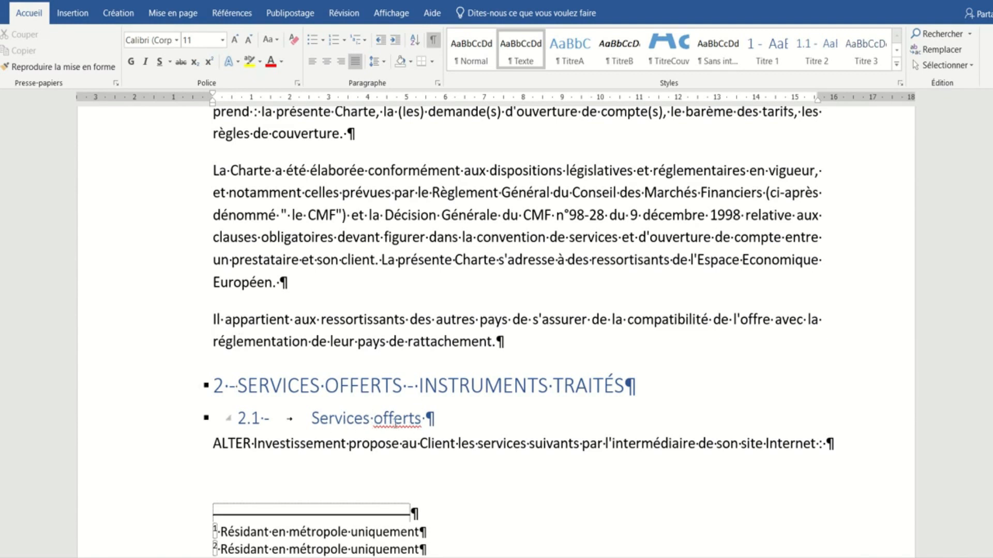
Step: Change the proofing language of the Titre 2 style, used by the "Services offerts" heading, to Français (France)
{"action": "left_click", "coordinate": [393, 419]}
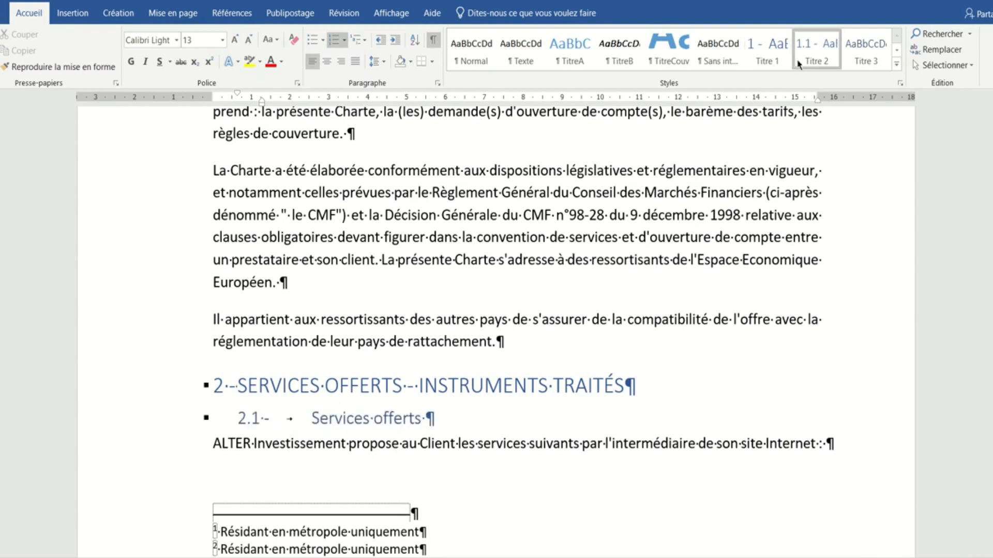
{"action": "right_click", "coordinate": [810, 56]}
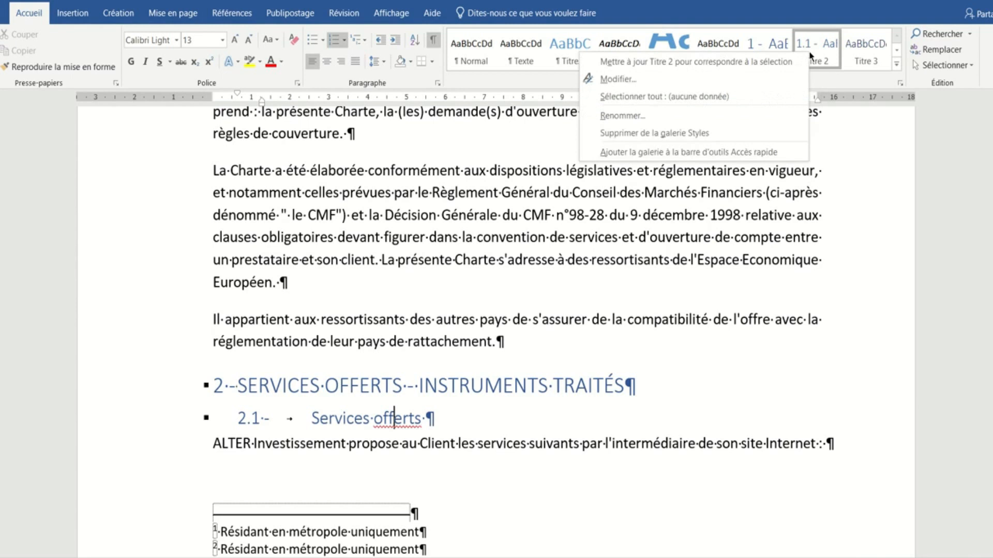
{"action": "left_click", "coordinate": [756, 79]}
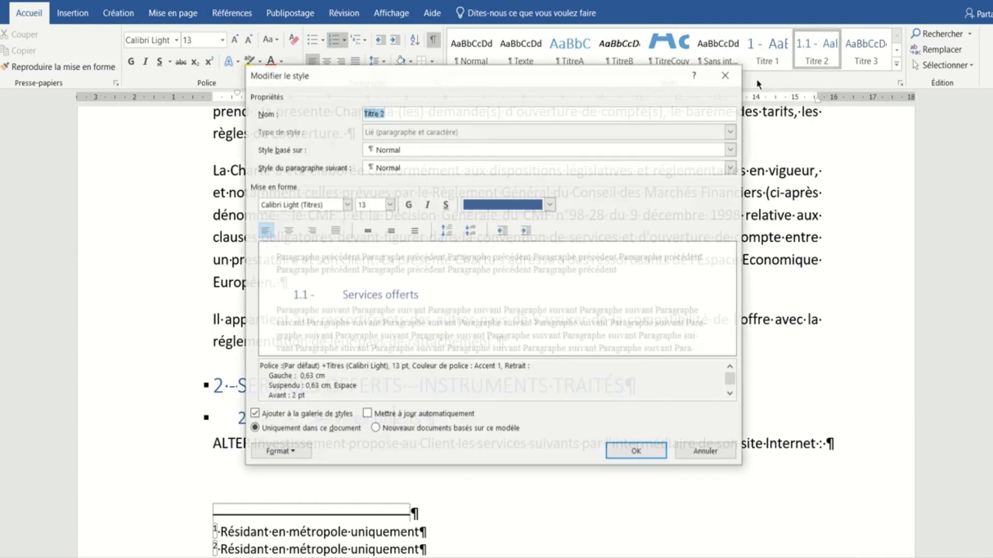
{"action": "left_click", "coordinate": [292, 452]}
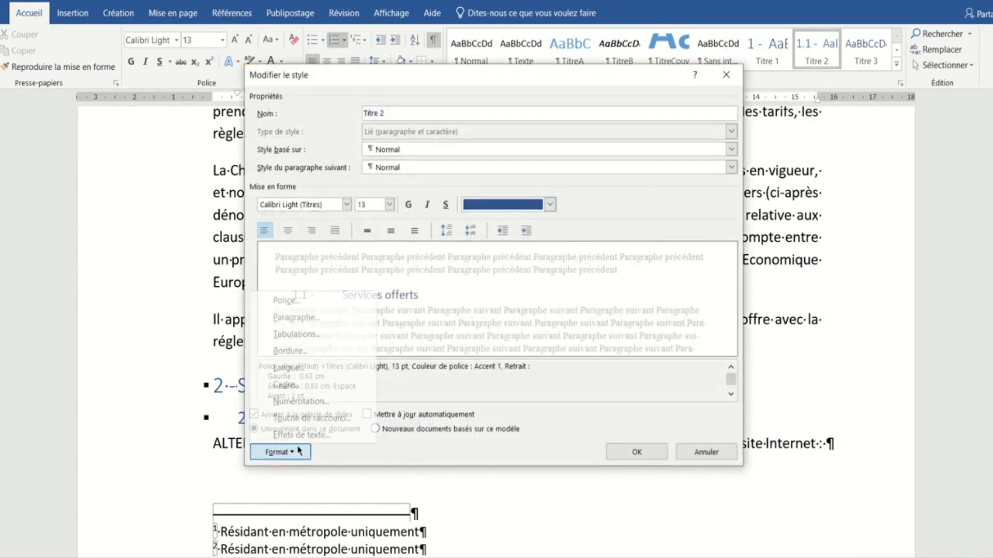
{"action": "left_click", "coordinate": [305, 369]}
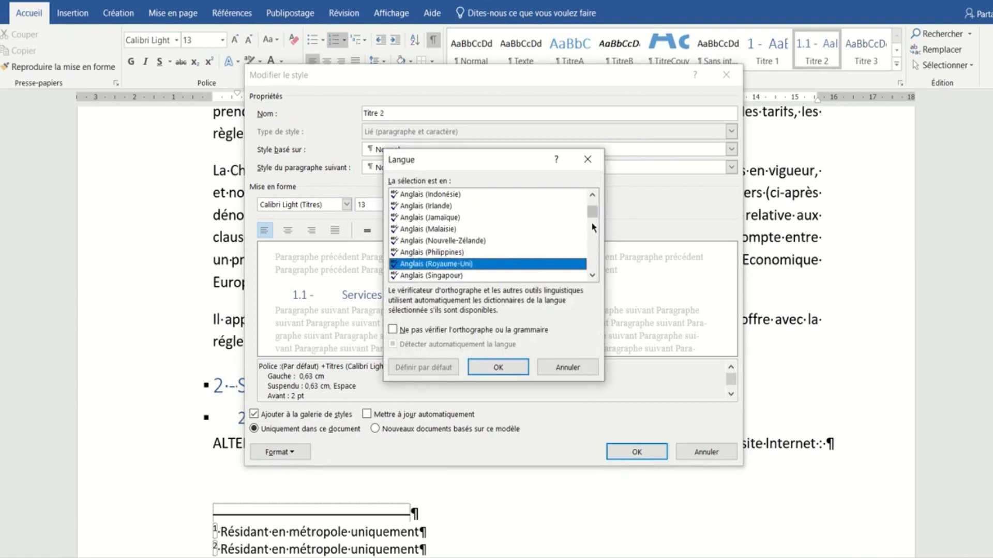
{"action": "left_click_drag", "start_coordinate": [593, 216], "coordinate": [593, 212]}
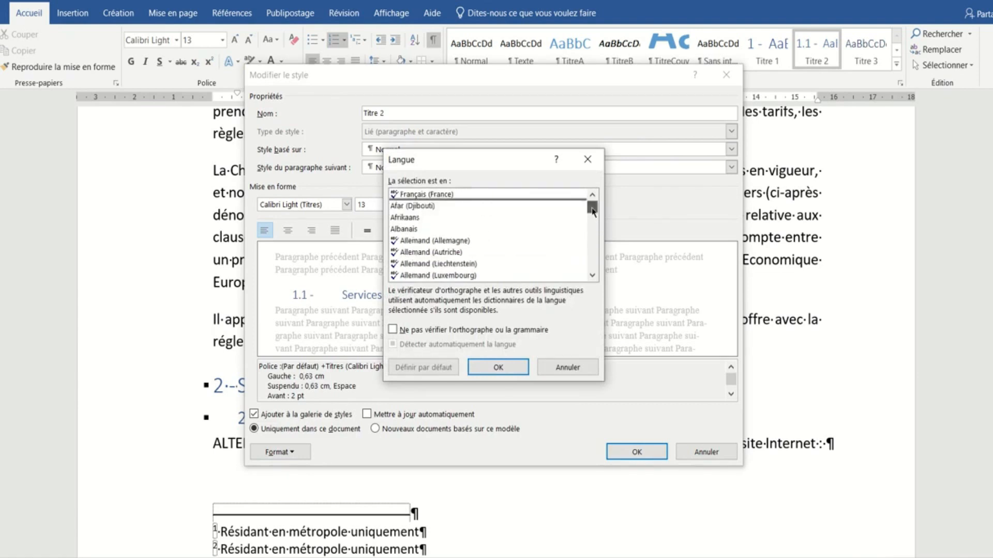
{"action": "left_click", "coordinate": [532, 197]}
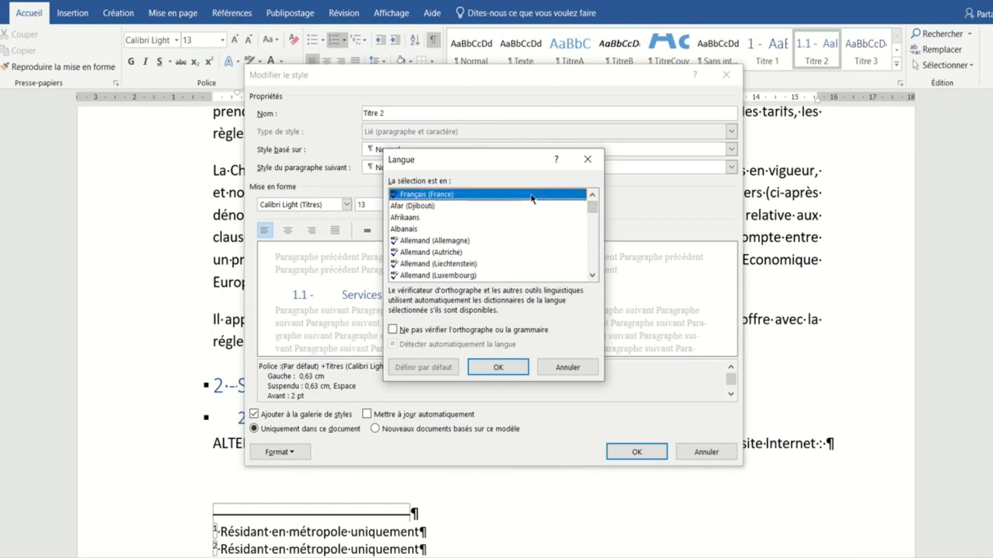
{"action": "left_click", "coordinate": [498, 367]}
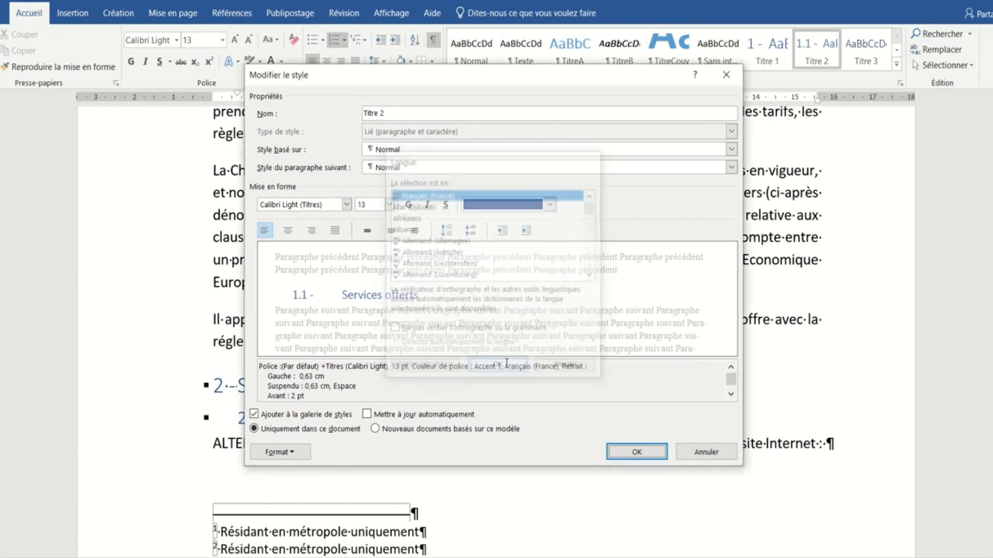
{"action": "left_click", "coordinate": [627, 454]}
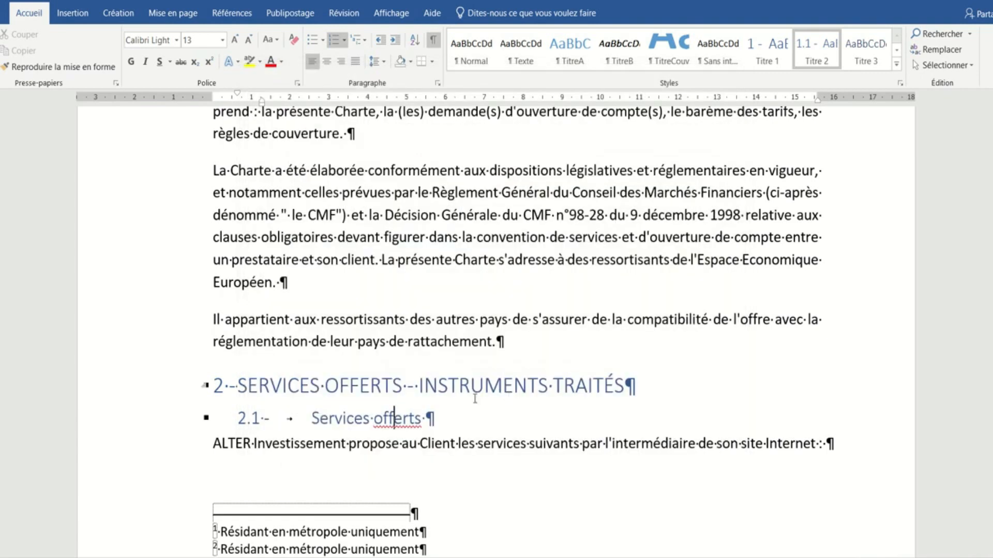
Step: Check the proofing language assigned to the Titre 2 style of the "Services offerts" heading
{"action": "left_click", "coordinate": [431, 276]}
{"action": "scroll", "coordinate": [431, 276], "scroll_direction": "up", "scroll_amount": 6}
{"action": "scroll", "coordinate": [431, 276], "scroll_direction": "down", "scroll_amount": 13}
{"action": "scroll", "coordinate": [432, 276], "scroll_direction": "up", "scroll_amount": 8}
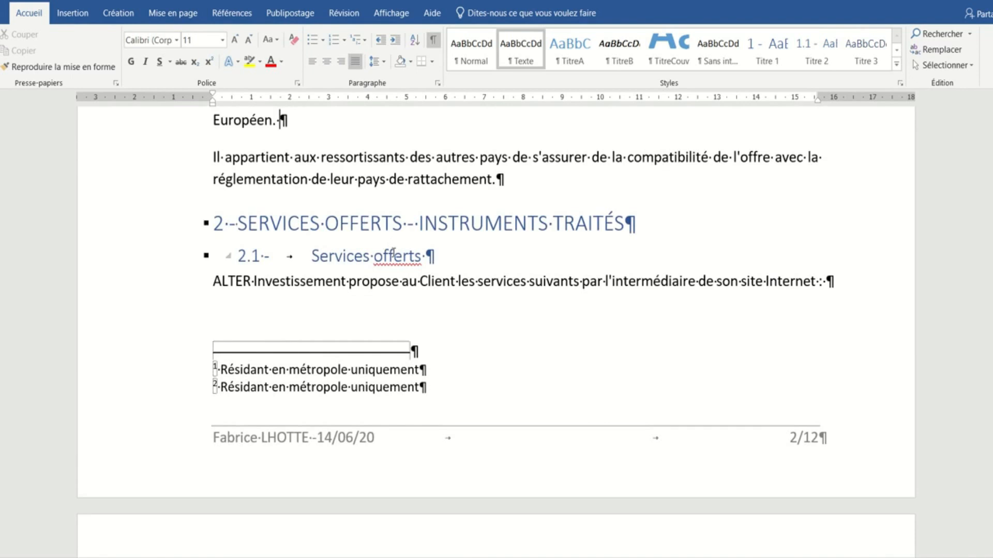
{"action": "left_click", "coordinate": [393, 255]}
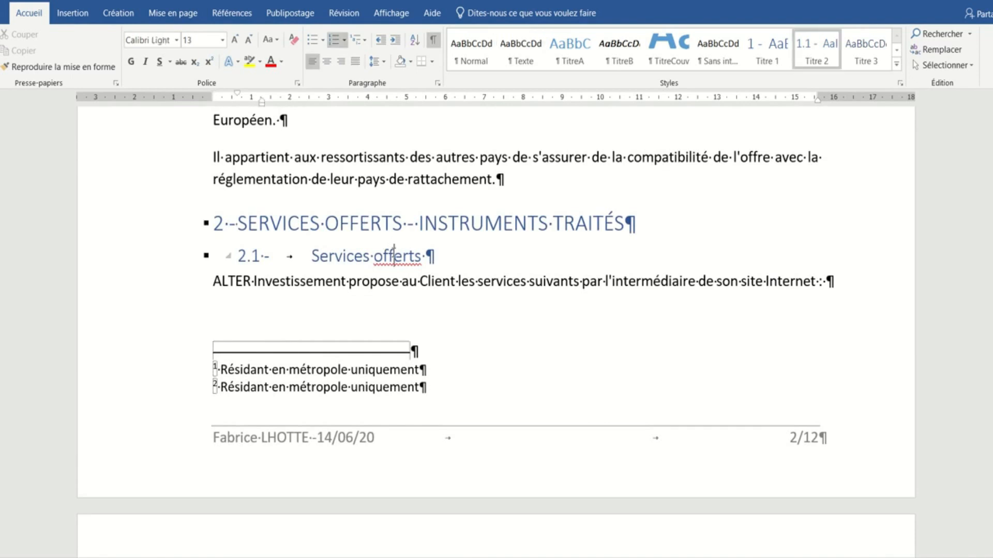
{"action": "left_click", "coordinate": [623, 58]}
{"action": "left_click", "coordinate": [809, 58]}
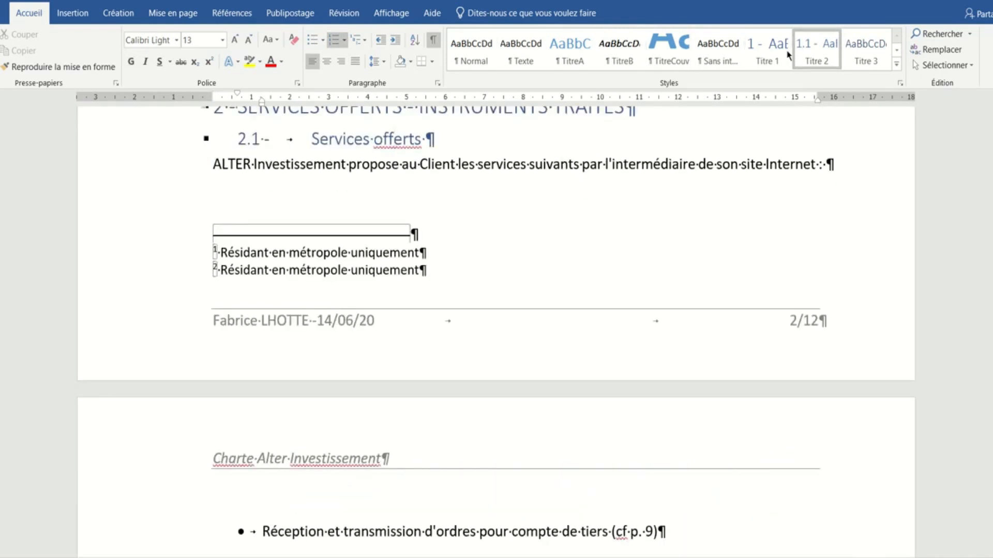
{"action": "right_click", "coordinate": [811, 57]}
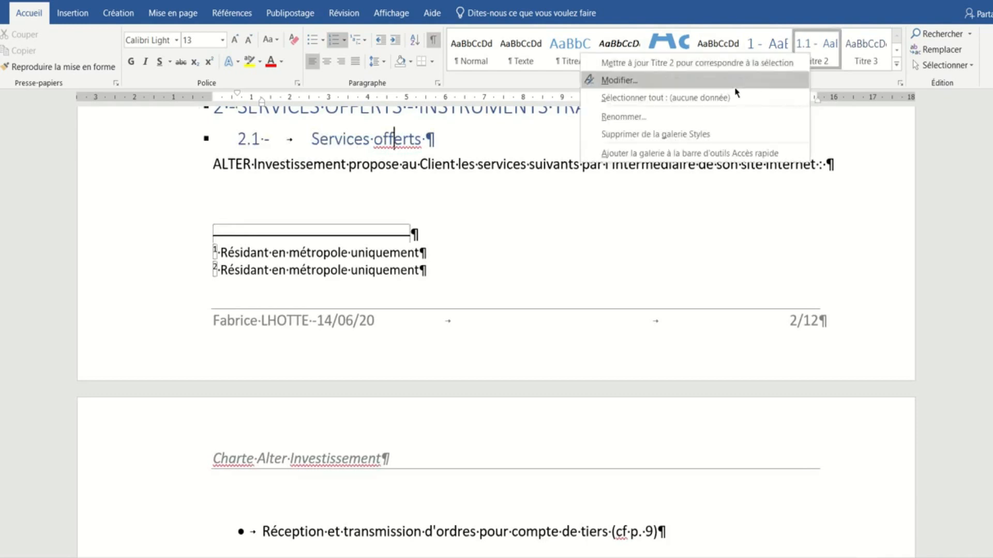
{"action": "left_click", "coordinate": [705, 81]}
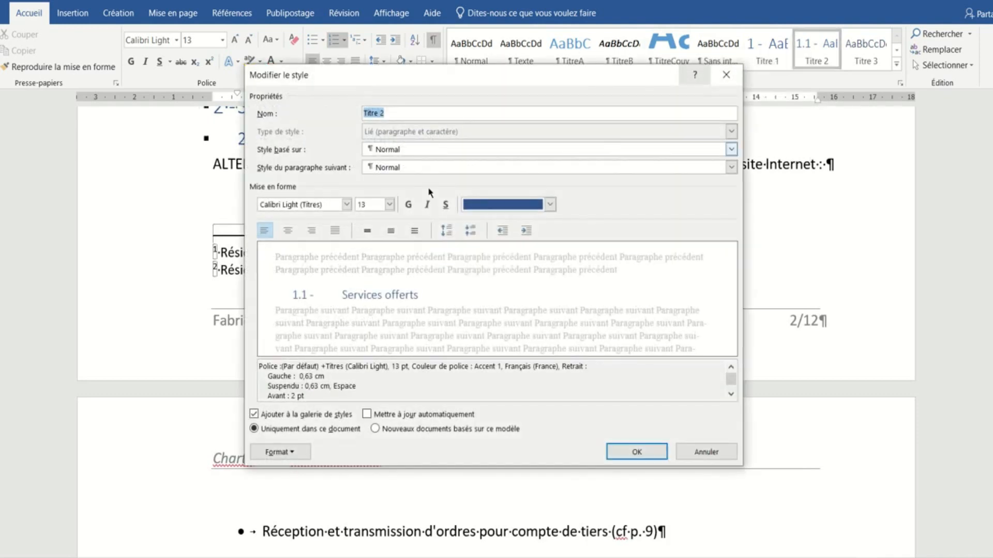
{"action": "left_click", "coordinate": [299, 452]}
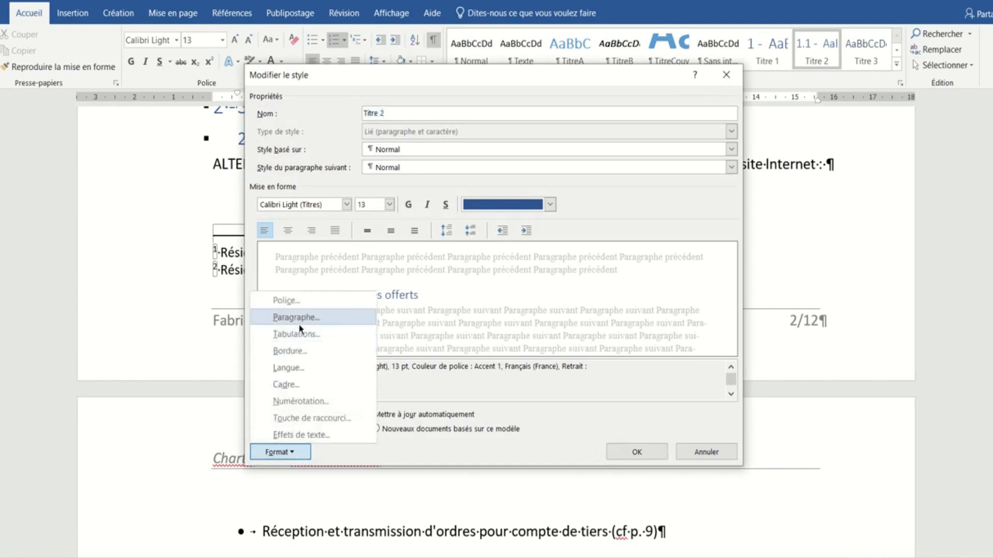
{"action": "left_click", "coordinate": [290, 368]}
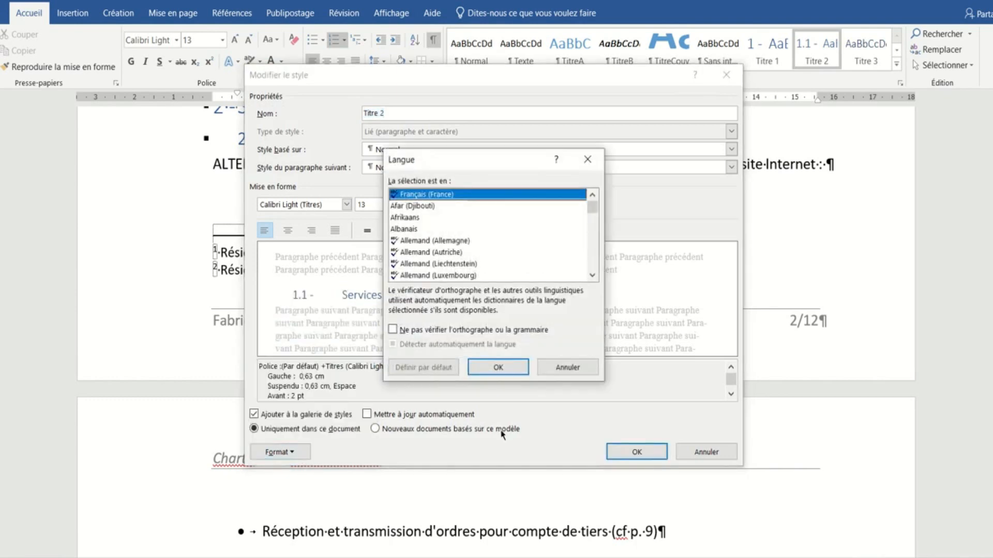
{"action": "left_click", "coordinate": [497, 368]}
{"action": "left_click", "coordinate": [618, 451]}
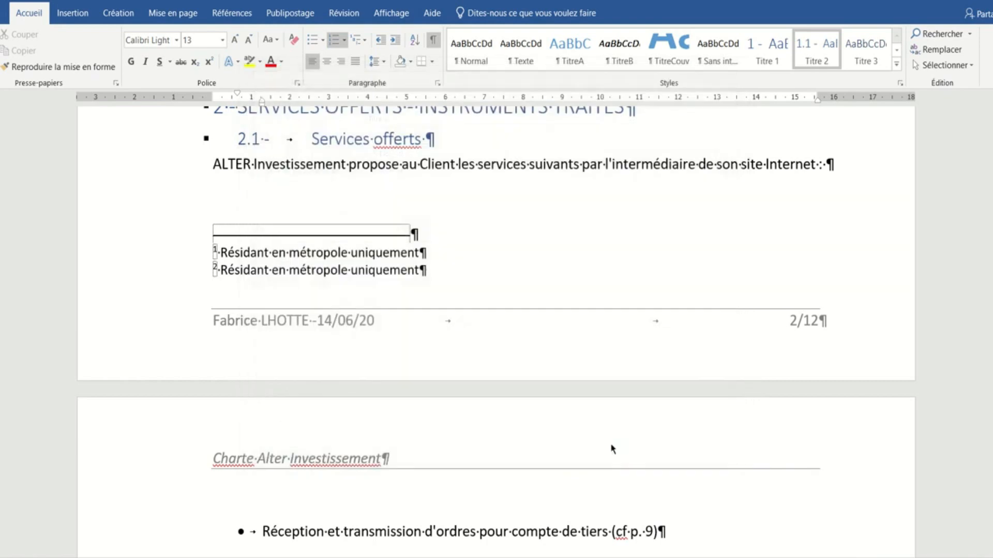
Step: Examine the preamble and section 2 for remaining flagged spelling and grammar errors
{"action": "scroll", "coordinate": [525, 212], "scroll_direction": "up", "scroll_amount": 5}
{"action": "scroll", "coordinate": [525, 212], "scroll_direction": "down", "scroll_amount": 3}
{"action": "right_click", "coordinate": [526, 210]}
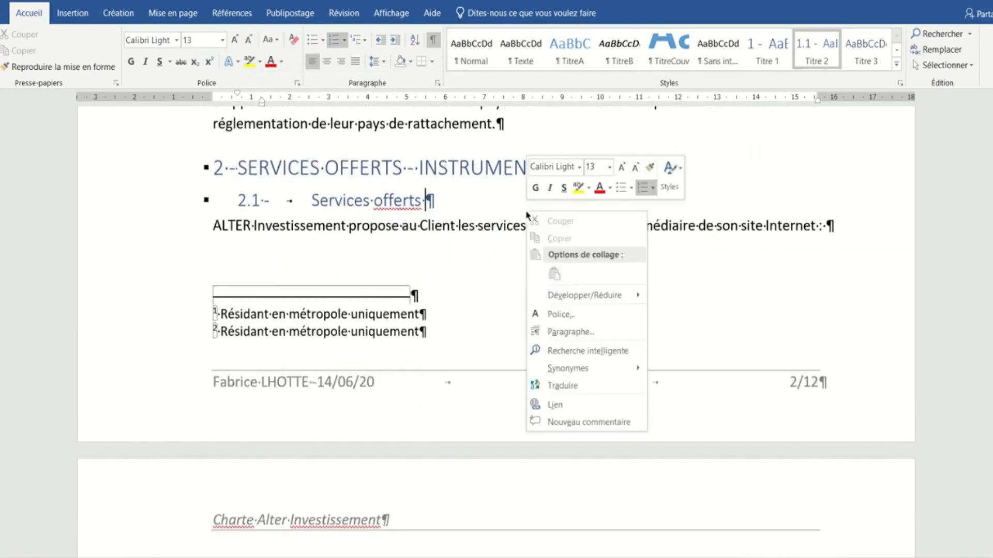
{"action": "key", "text": "Escape"}
{"action": "scroll", "coordinate": [459, 216], "scroll_direction": "up", "scroll_amount": 5}
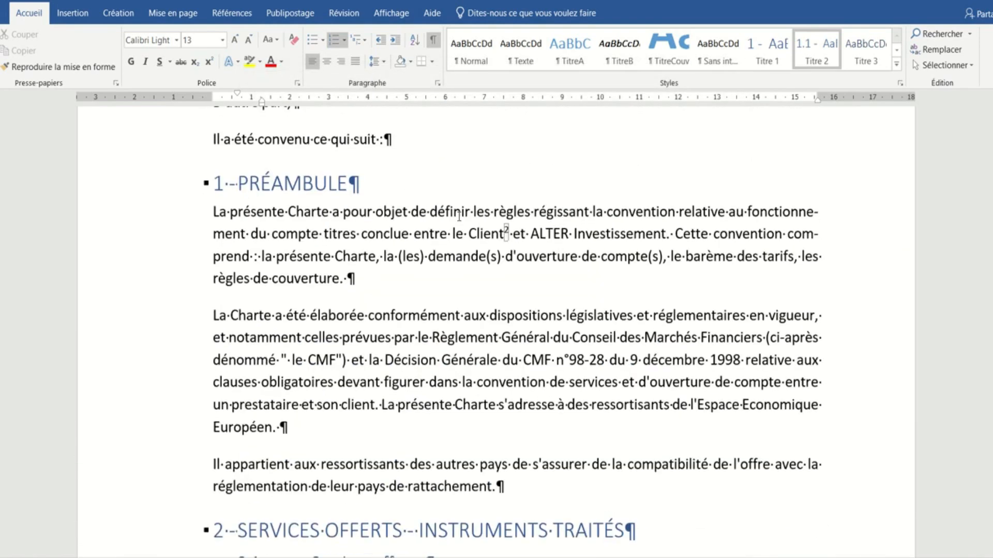
{"action": "scroll", "coordinate": [458, 217], "scroll_direction": "down", "scroll_amount": 6}
{"action": "scroll", "coordinate": [459, 216], "scroll_direction": "down", "scroll_amount": 9}
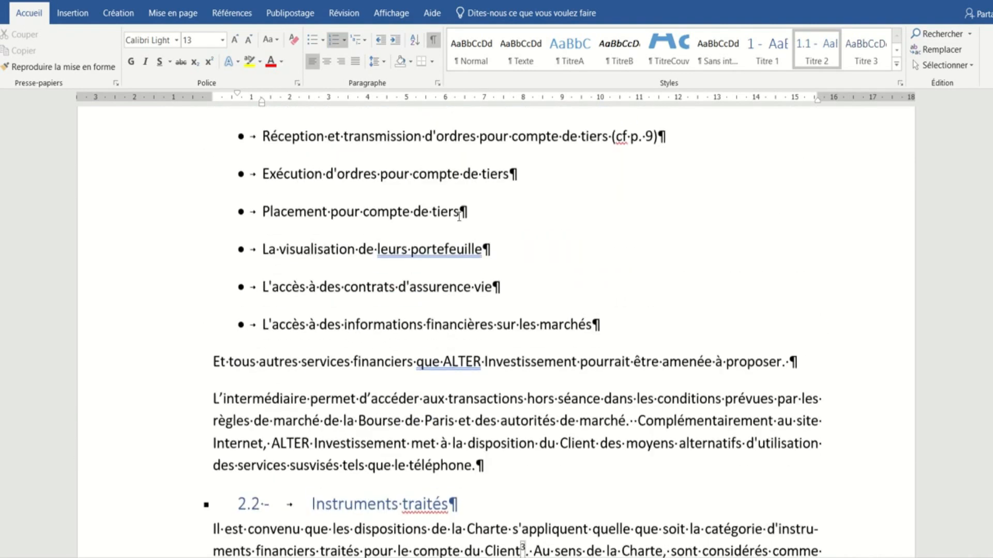
Step: Replace the flagged phrase "leurs portefeuille" with the suggestion "leur portefeuille" in the bulleted list of services
{"action": "left_click", "coordinate": [396, 199]}
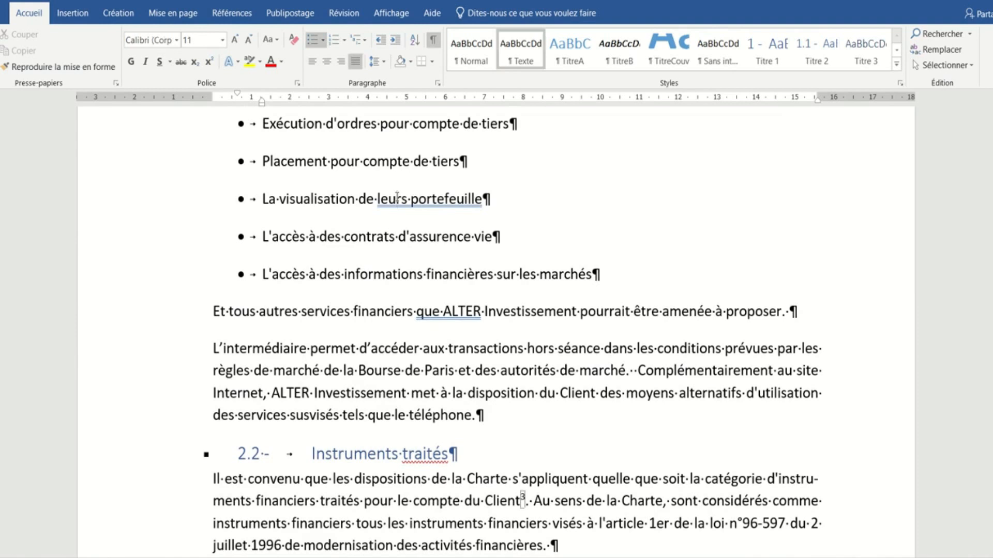
{"action": "right_click", "coordinate": [397, 199]}
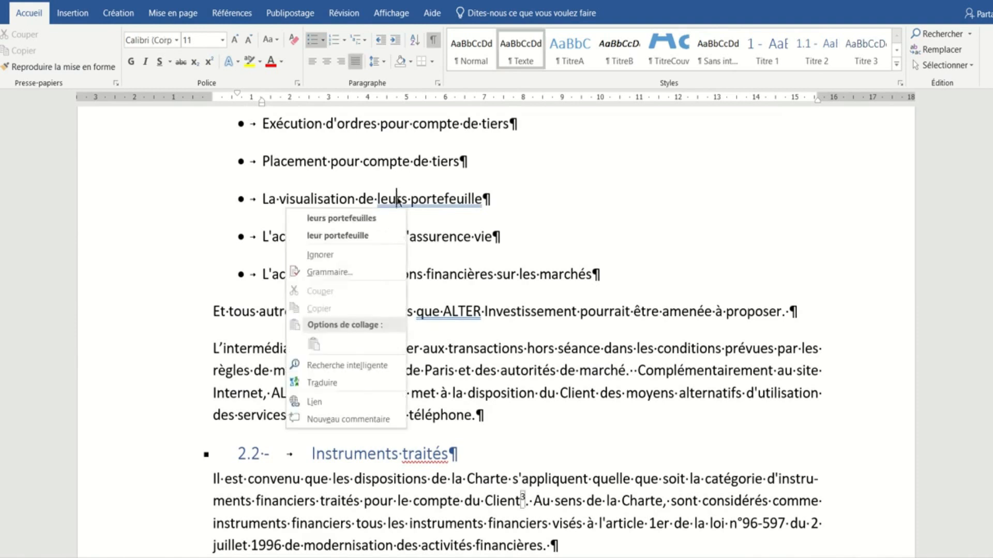
{"action": "left_click", "coordinate": [369, 242]}
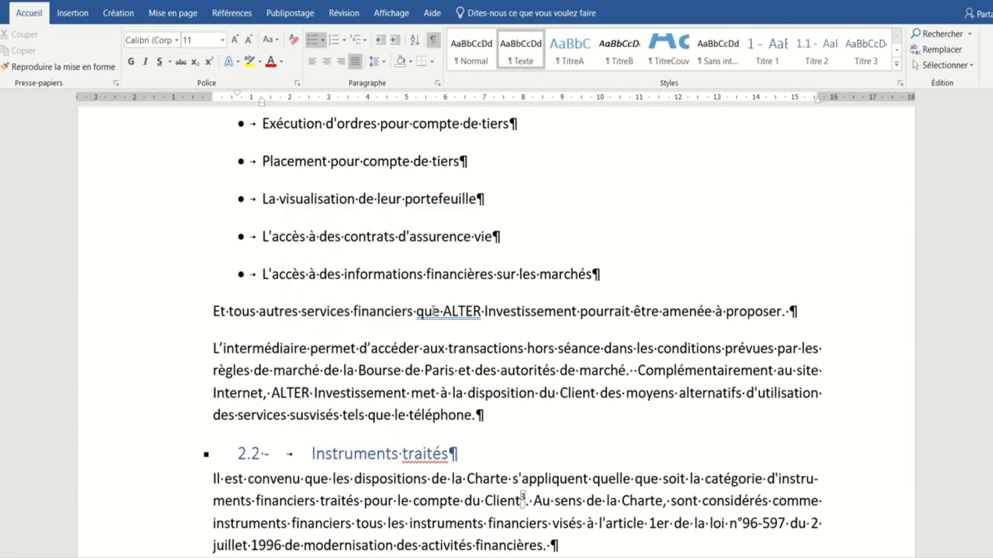
Step: Recheck the flagged word in the 2.2 heading and delete the trailing space after "Services offerts" in the 2.1 heading
{"action": "right_click", "coordinate": [429, 453]}
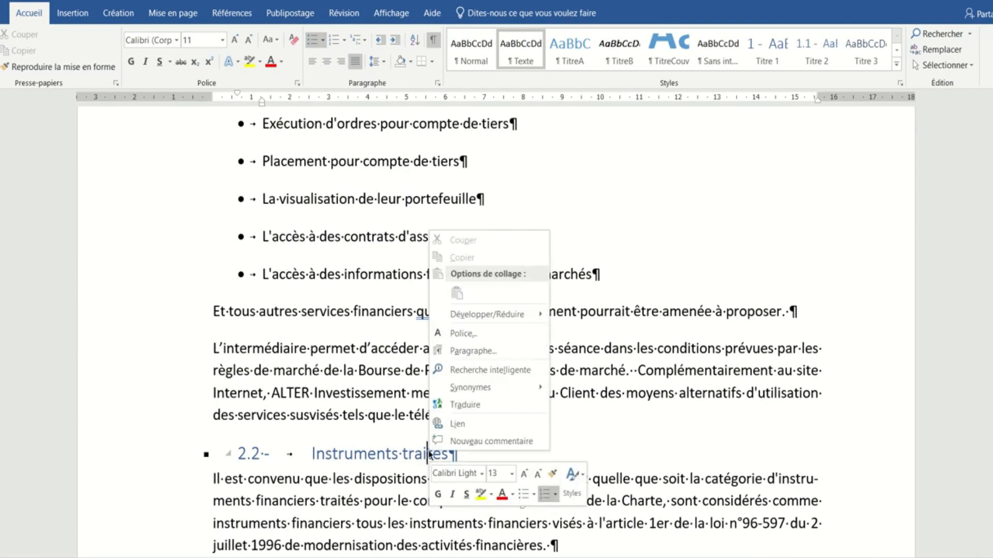
{"action": "key", "text": "Escape"}
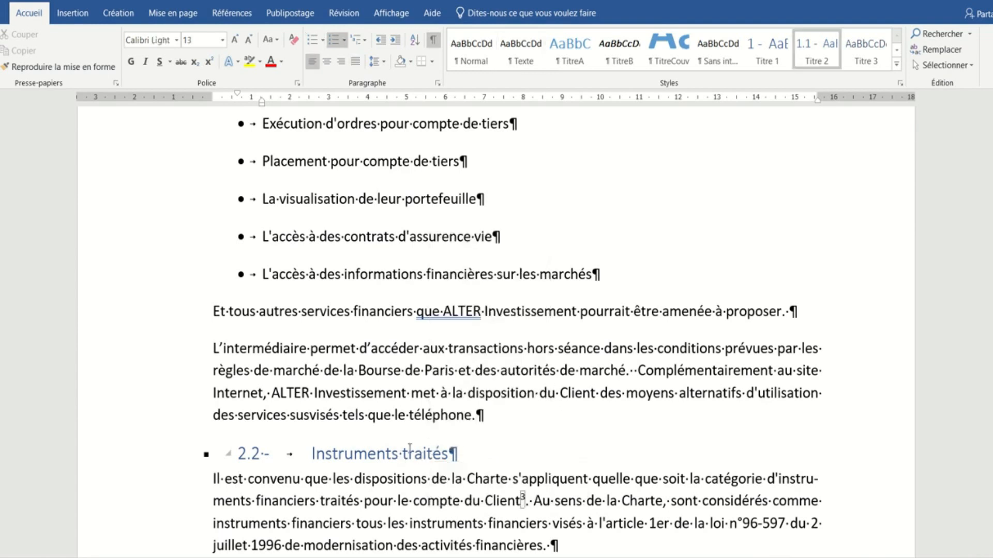
{"action": "scroll", "coordinate": [400, 219], "scroll_direction": "up", "scroll_amount": 15}
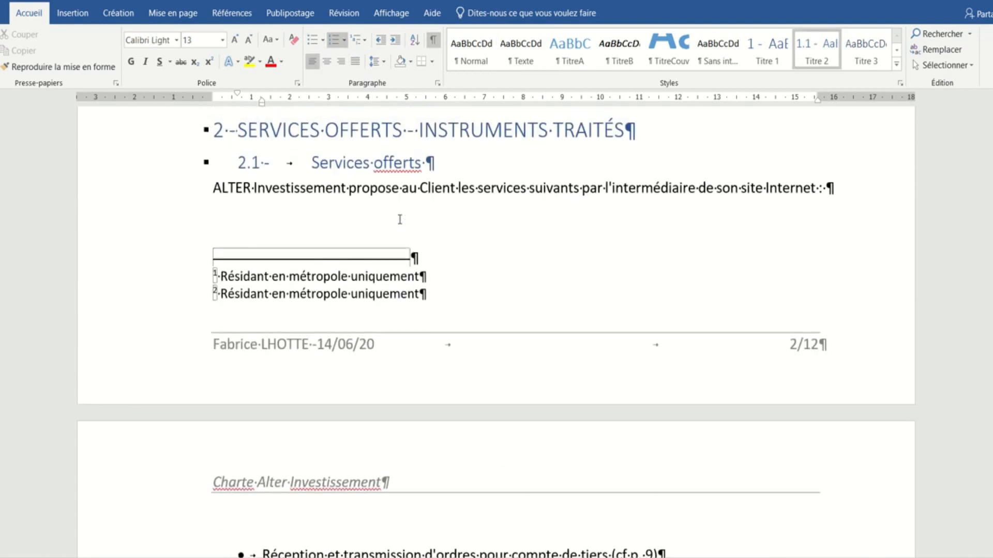
{"action": "scroll", "coordinate": [399, 219], "scroll_direction": "down", "scroll_amount": 10}
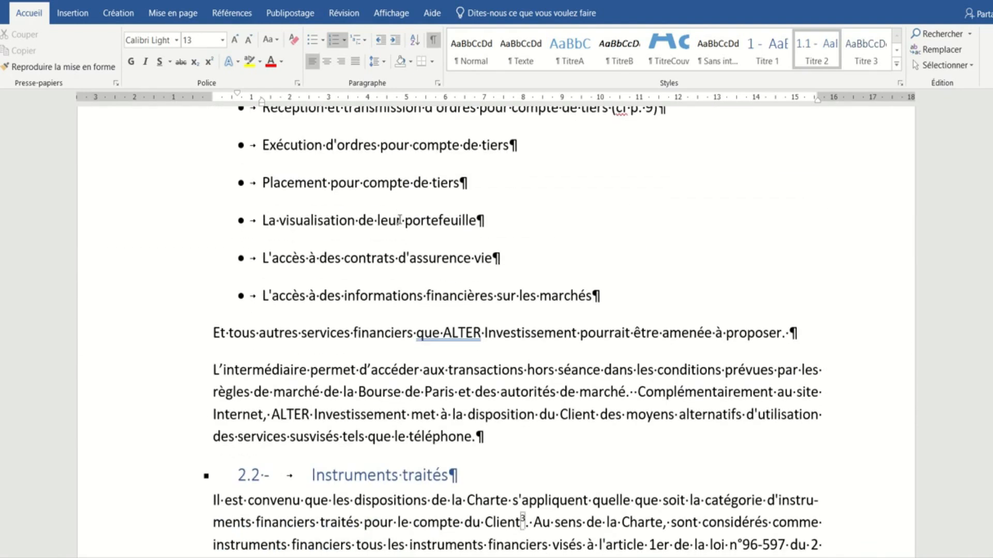
{"action": "scroll", "coordinate": [400, 219], "scroll_direction": "up", "scroll_amount": 9}
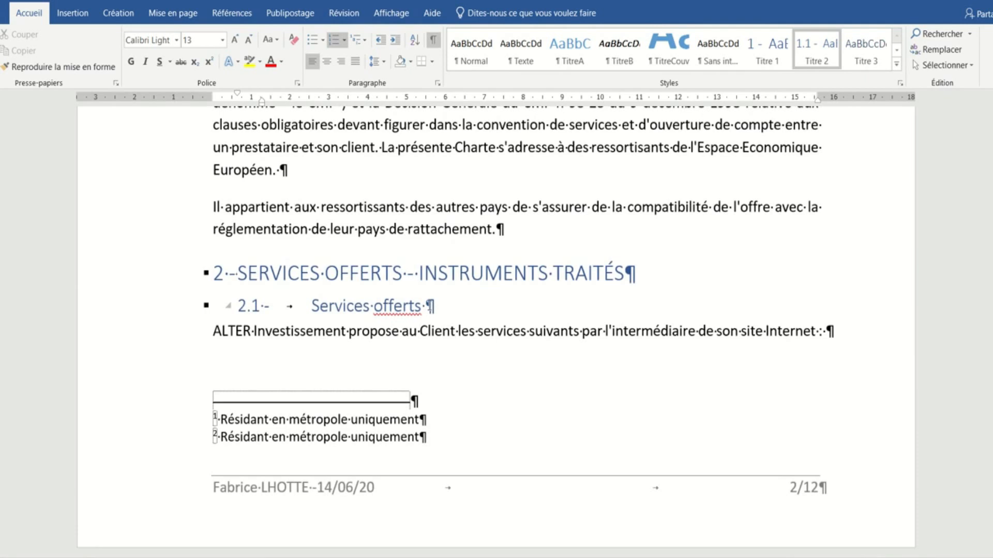
{"action": "key", "text": "BackSpace"}
Step: Replace the flagged "que ALTER" with the suggestion "qu'ALTER" in the sentence below the bulleted list of services
{"action": "scroll", "coordinate": [427, 459], "scroll_direction": "down", "scroll_amount": 6}
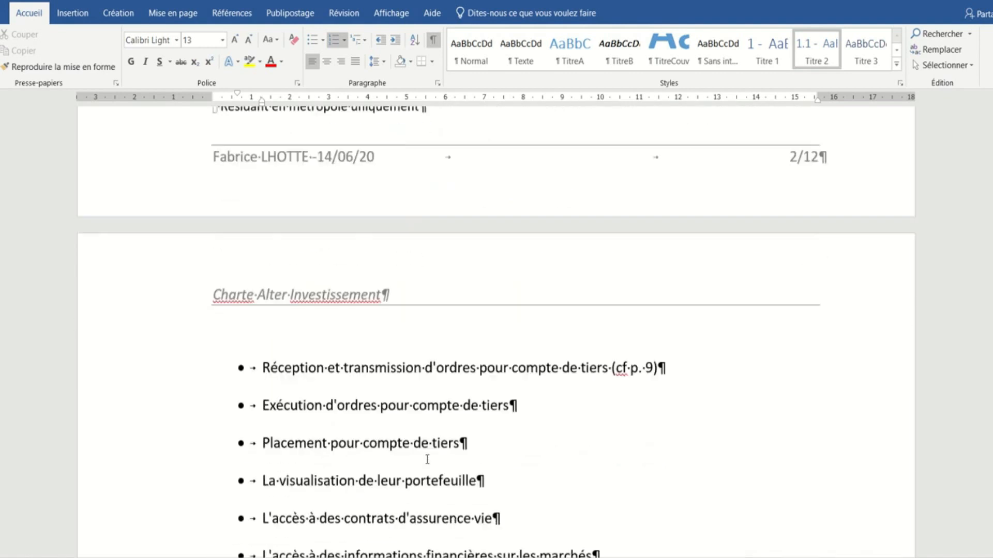
{"action": "scroll", "coordinate": [427, 459], "scroll_direction": "down", "scroll_amount": 3}
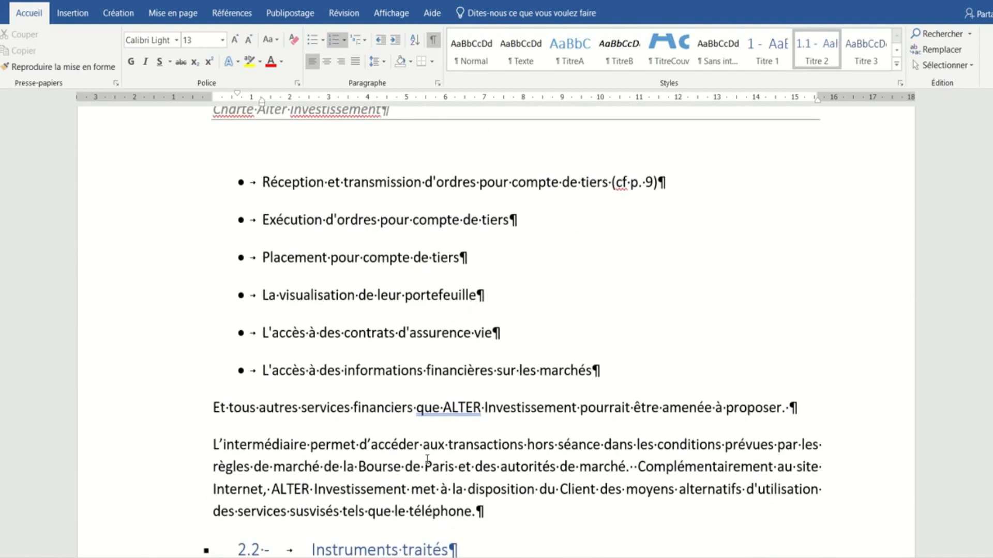
{"action": "scroll", "coordinate": [427, 459], "scroll_direction": "down", "scroll_amount": 2}
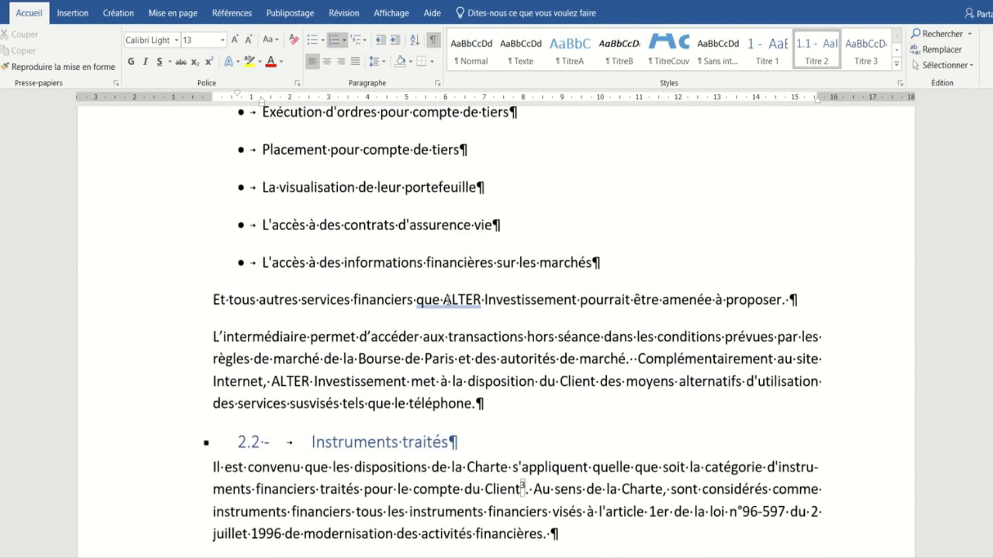
{"action": "right_click", "coordinate": [448, 300]}
{"action": "left_click", "coordinate": [423, 319]}
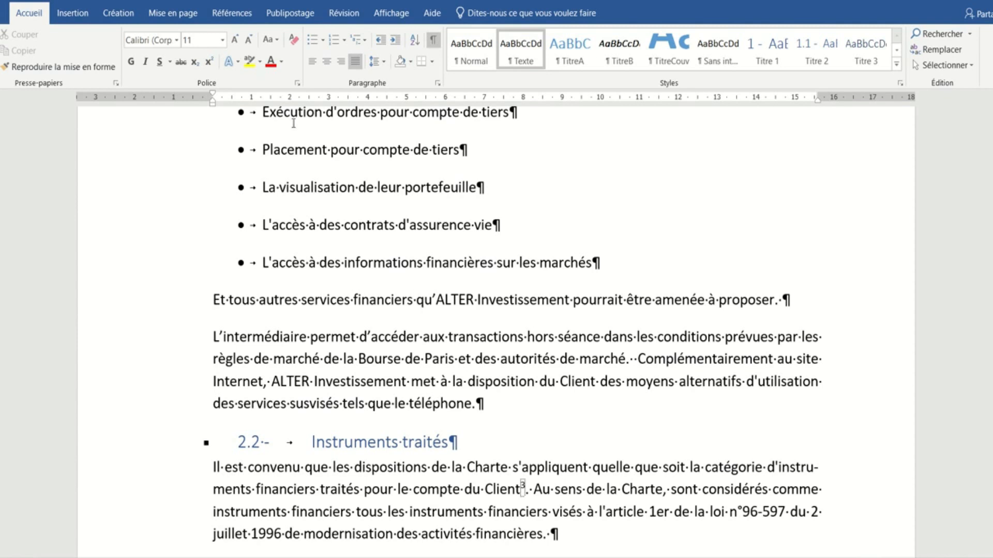
Step: Run the spelling and grammar check from the start of the document and correct "cf" to "cf." in the first service bullet
{"action": "left_click", "coordinate": [345, 19]}
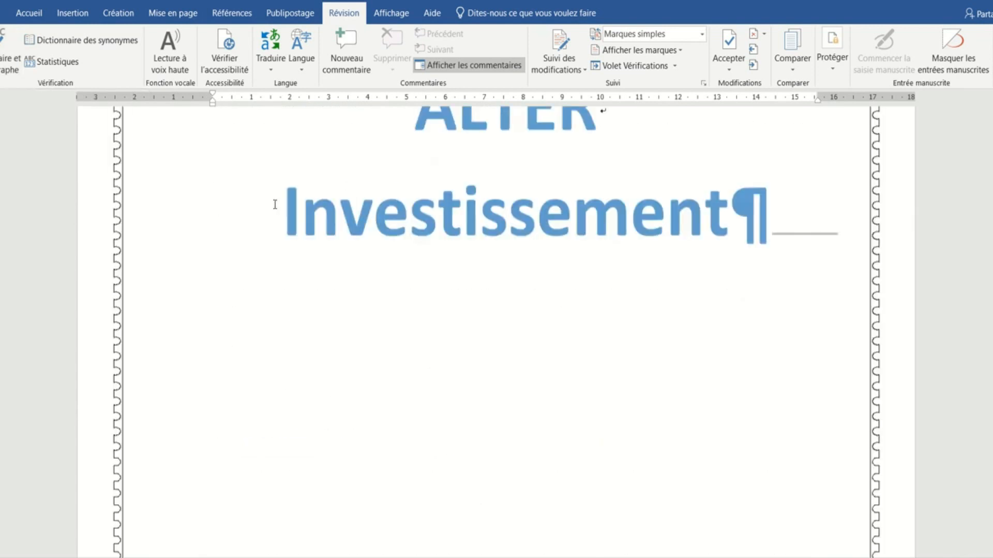
{"action": "scroll", "coordinate": [274, 204], "scroll_direction": "down", "scroll_amount": 10}
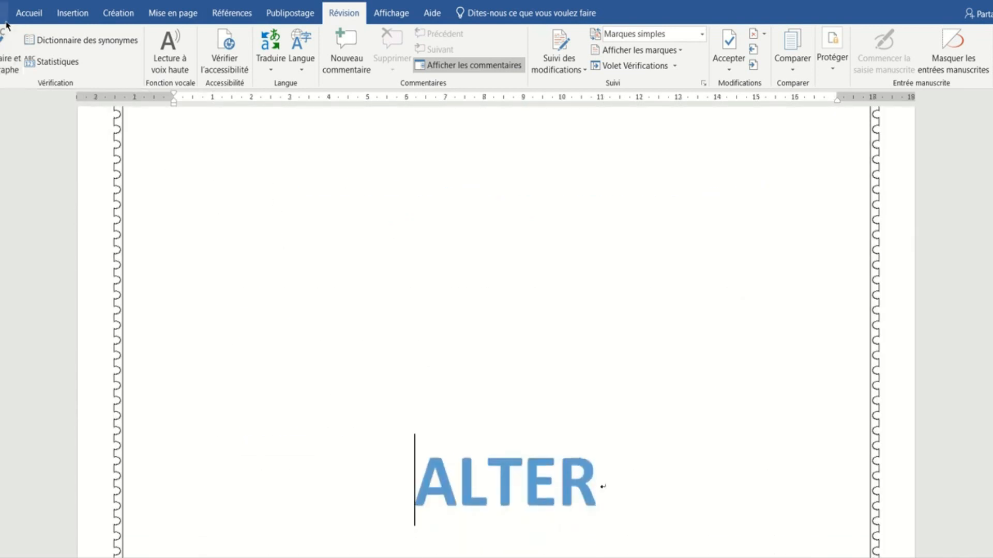
{"action": "left_click", "coordinate": [3, 49]}
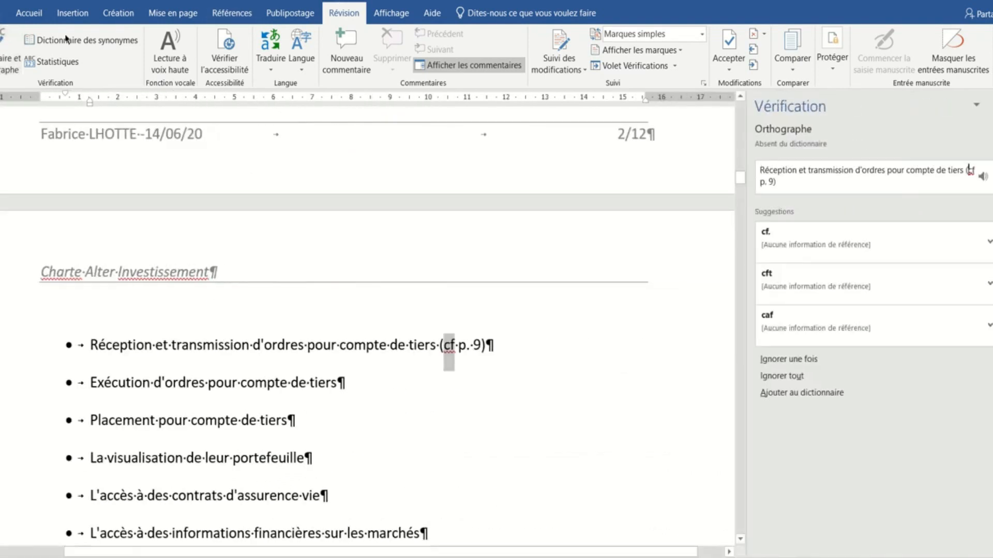
{"action": "right_click", "coordinate": [451, 360]}
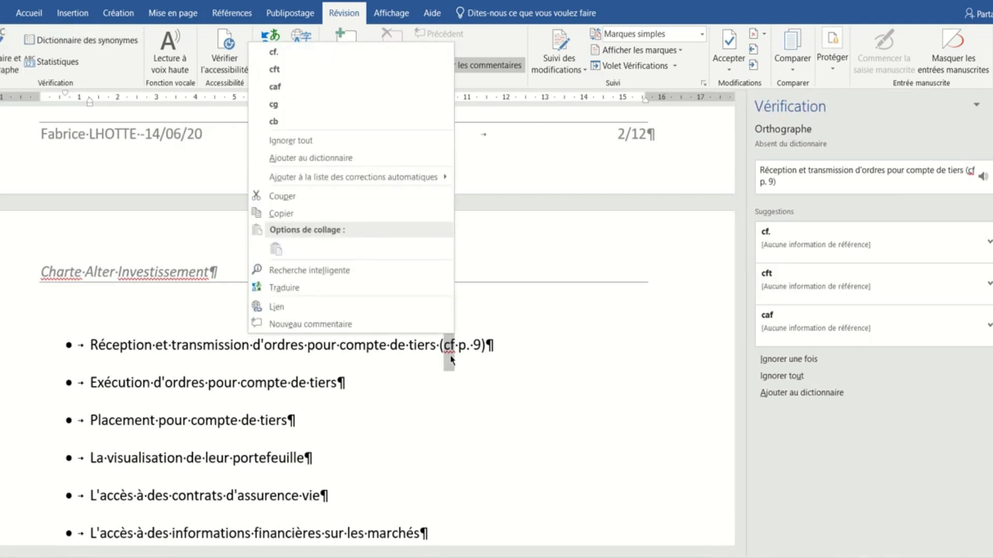
{"action": "left_click", "coordinate": [293, 55]}
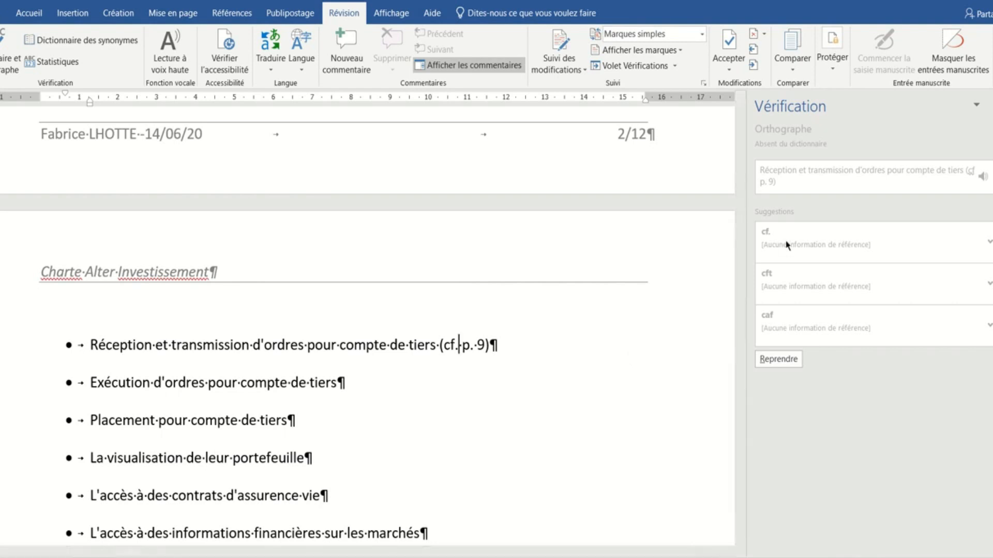
Step: Resume the check and accept the corrections "etc." and "À" in section 4.2, Situation du Client
{"action": "left_click", "coordinate": [786, 362]}
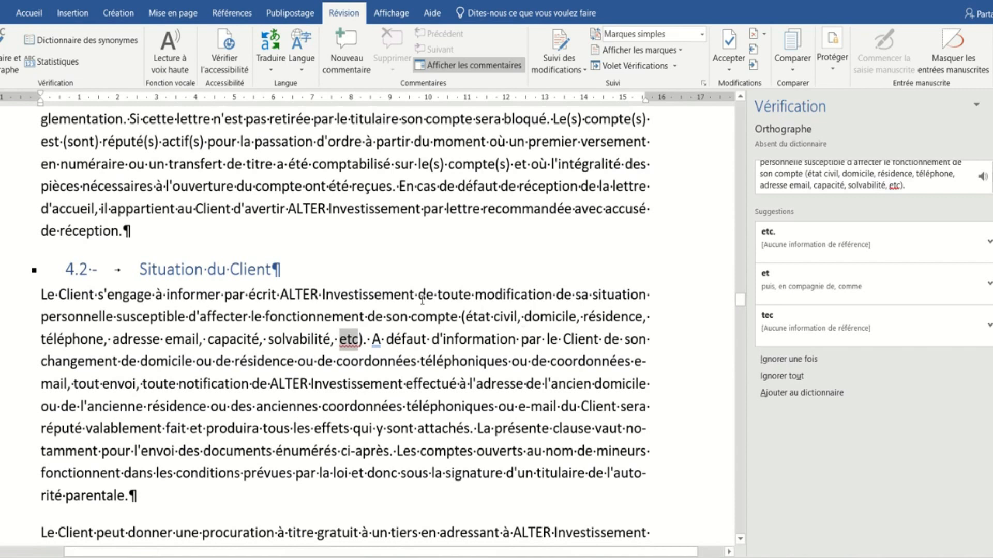
{"action": "left_click", "coordinate": [763, 237]}
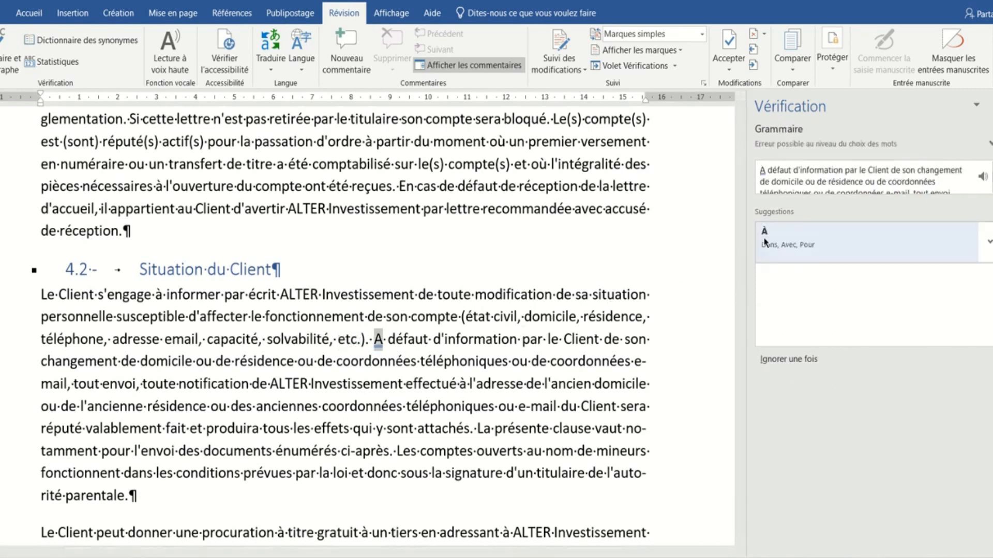
{"action": "left_click", "coordinate": [764, 239]}
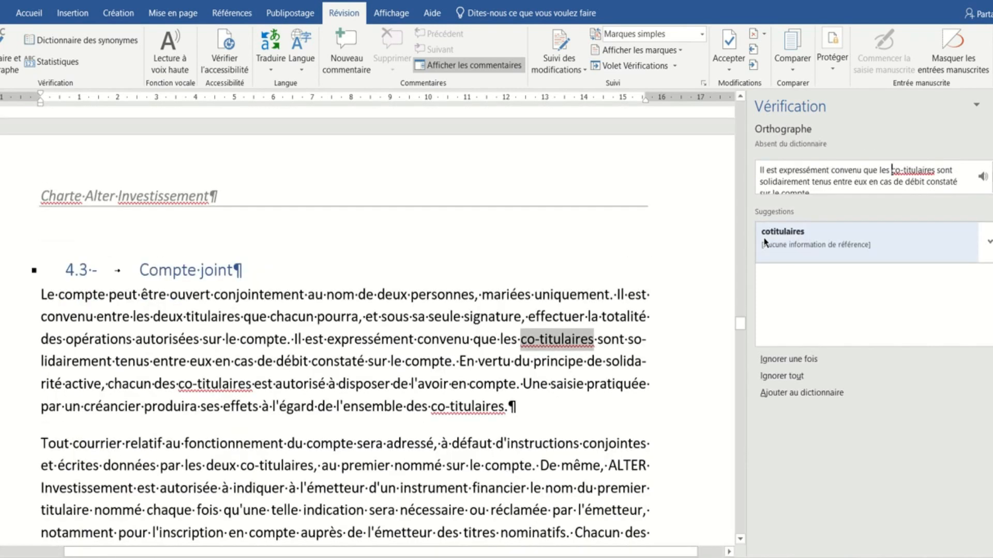
Step: Replace the three flagged occurrences of "co-titulaires" with "cotitulaires" in section 4.3, Compte joint
{"action": "left_click", "coordinate": [764, 241]}
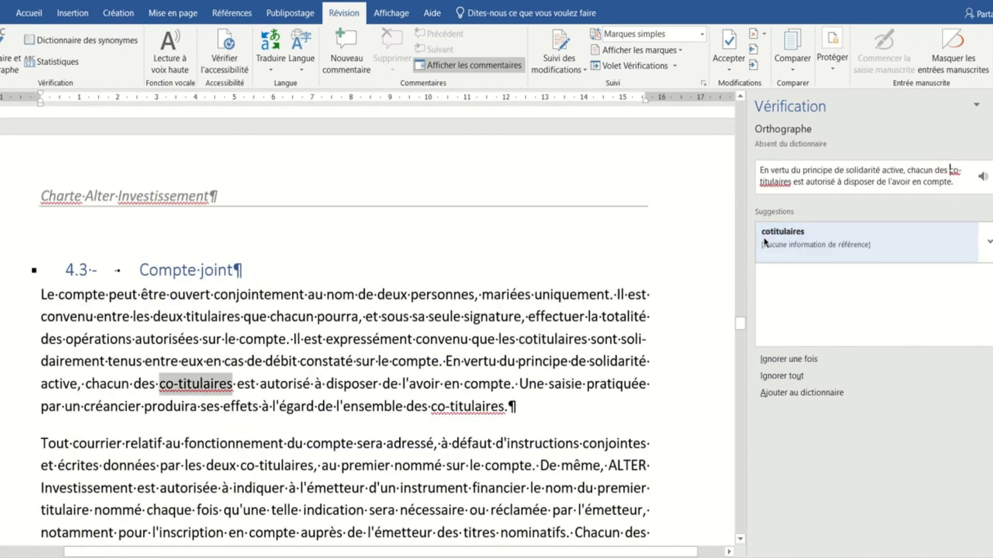
{"action": "left_click", "coordinate": [765, 241]}
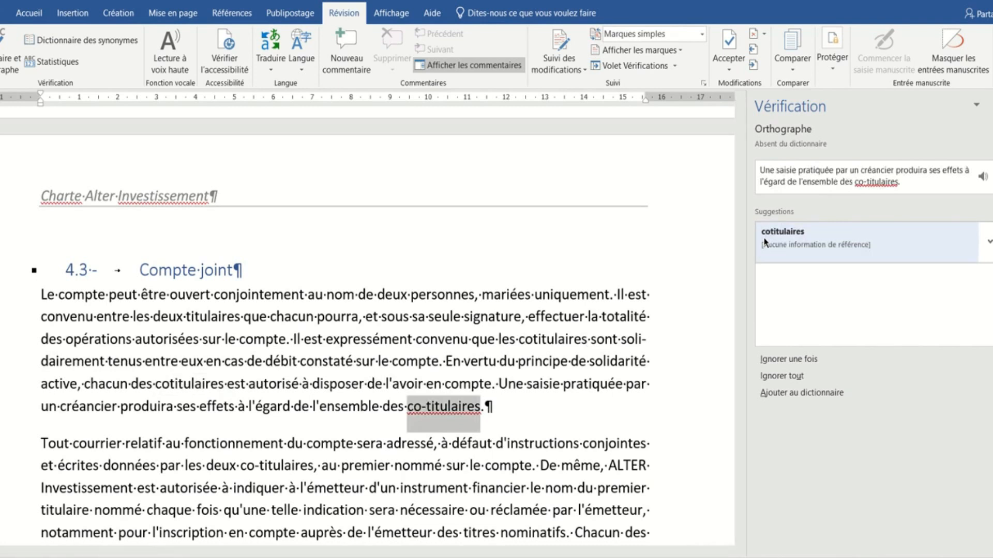
{"action": "left_click", "coordinate": [765, 241]}
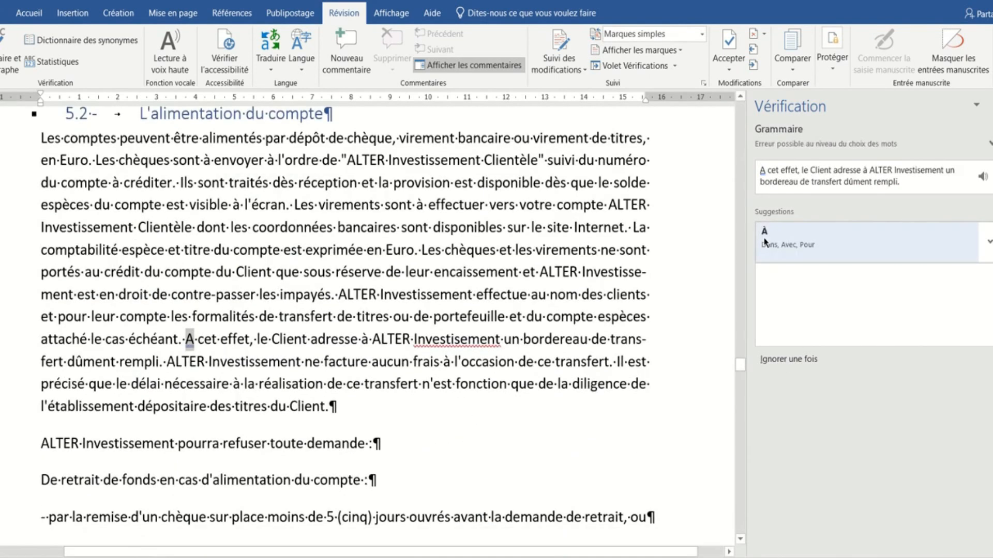
Step: Accept "À" and "Investissement" for the errors in section 5.2, and "À" in the "défaut d'indication de validité" sentence
{"action": "left_click", "coordinate": [764, 241]}
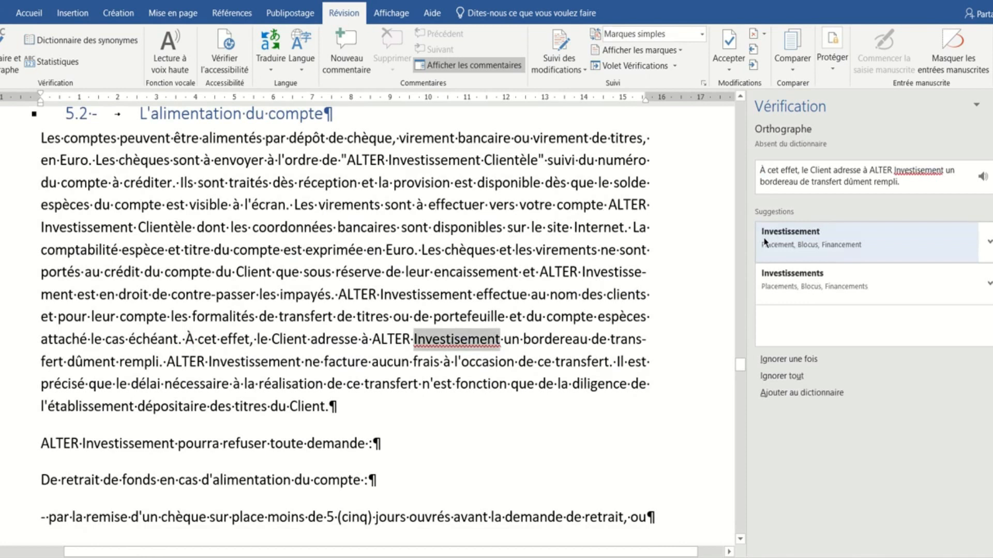
{"action": "left_click", "coordinate": [765, 242]}
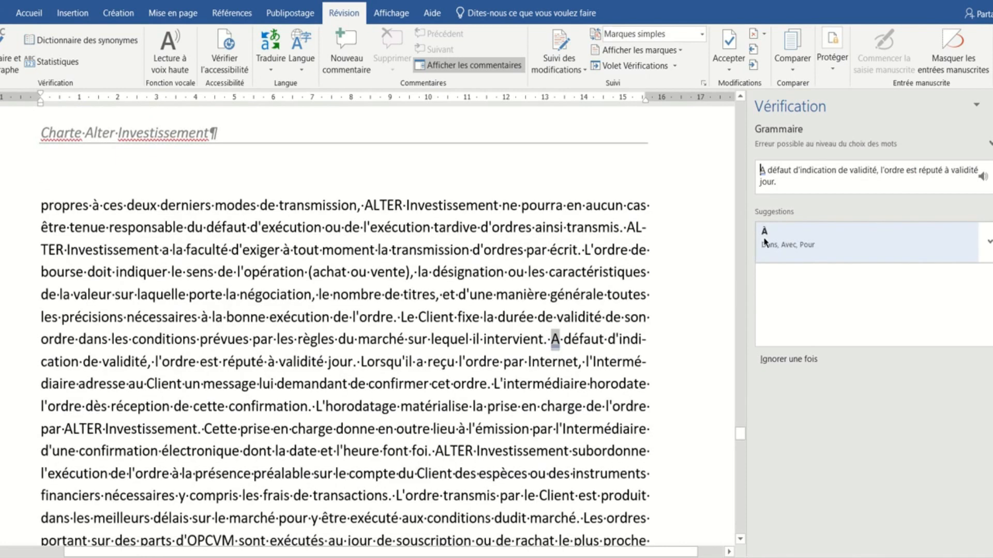
{"action": "left_click", "coordinate": [765, 241]}
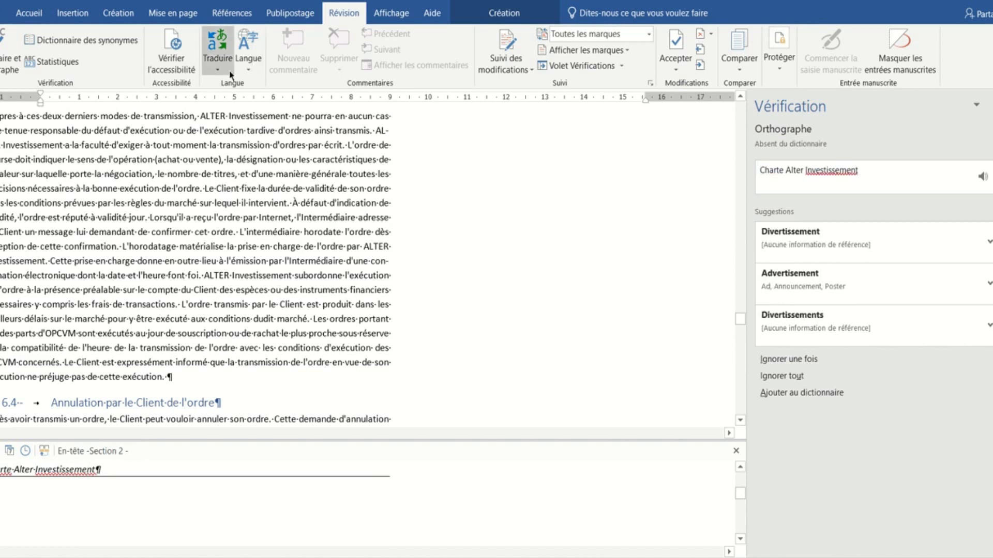
Step: Set the proofing language of the flagged word "Investissement" in the Section 2 header to Français (France)
{"action": "left_click", "coordinate": [246, 62]}
{"action": "left_click", "coordinate": [265, 86]}
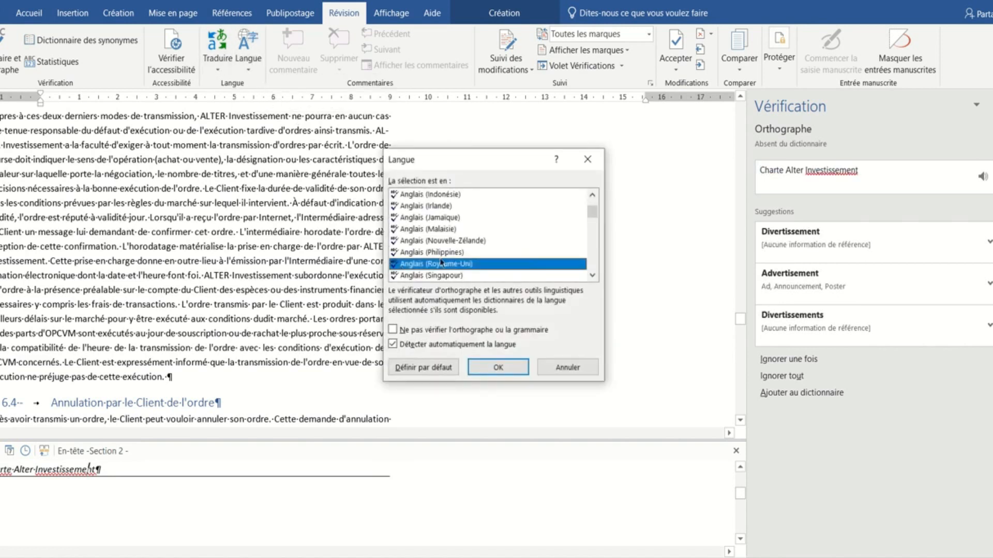
{"action": "left_click_drag", "start_coordinate": [591, 212], "coordinate": [591, 205]}
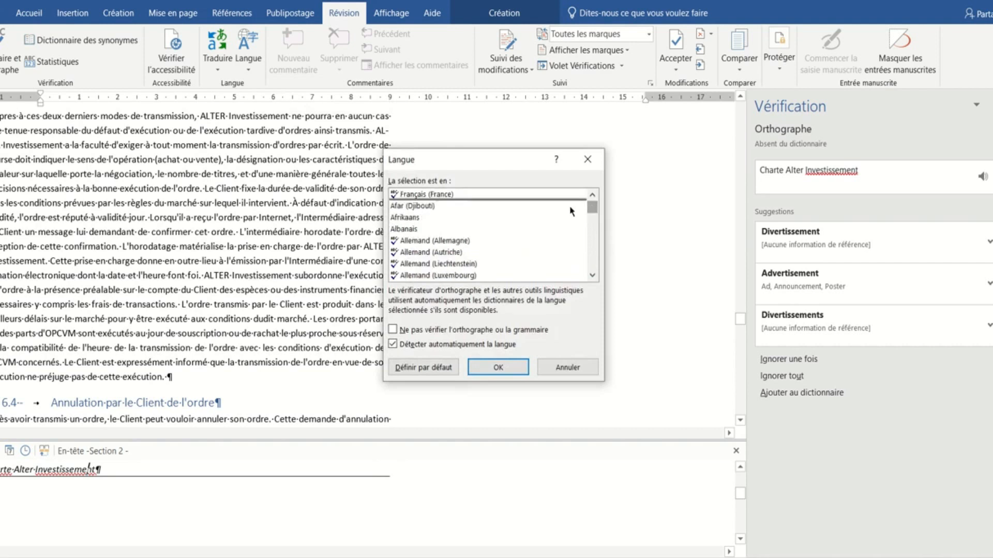
{"action": "left_click", "coordinate": [547, 196]}
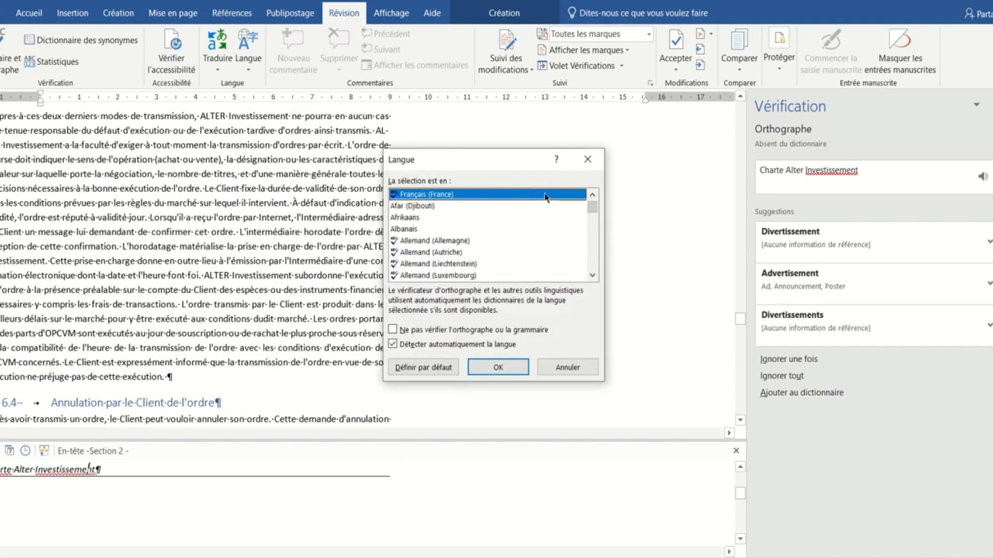
{"action": "left_click", "coordinate": [516, 367]}
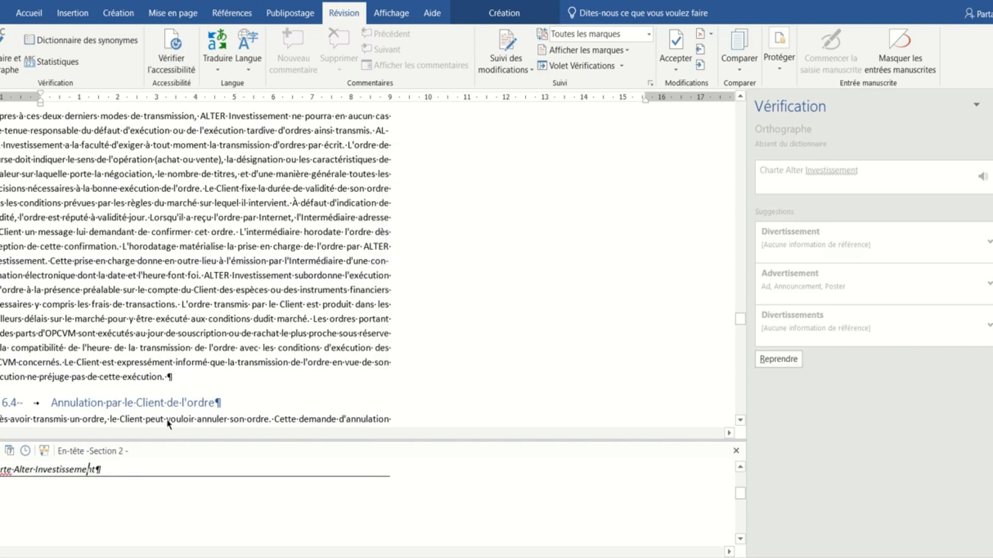
Step: Set the proofing language of the whole "Charte Alter Investissement" text in the Section 2 header to Français (France)
{"action": "left_click", "coordinate": [3, 467]}
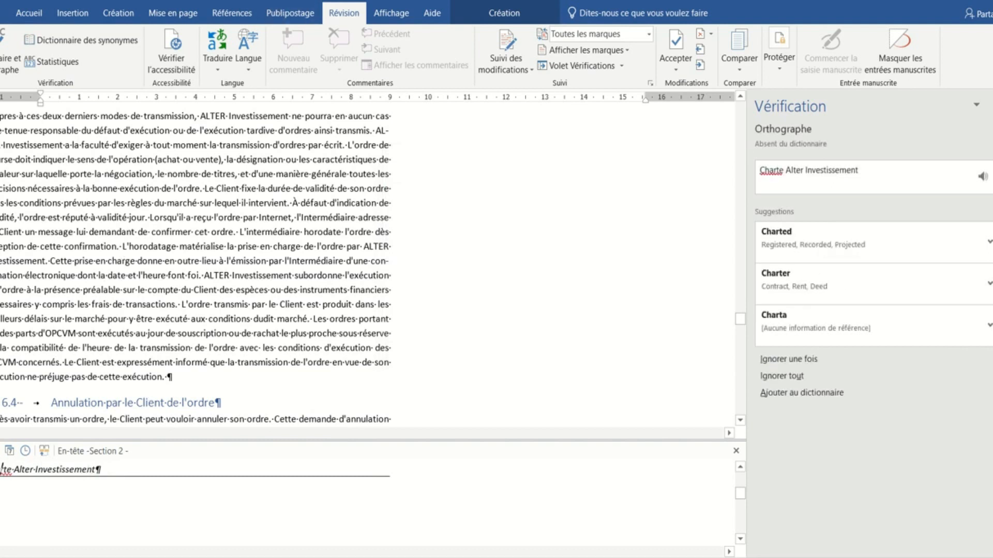
{"action": "left_click_drag", "start_coordinate": [2, 468], "coordinate": [101, 469]}
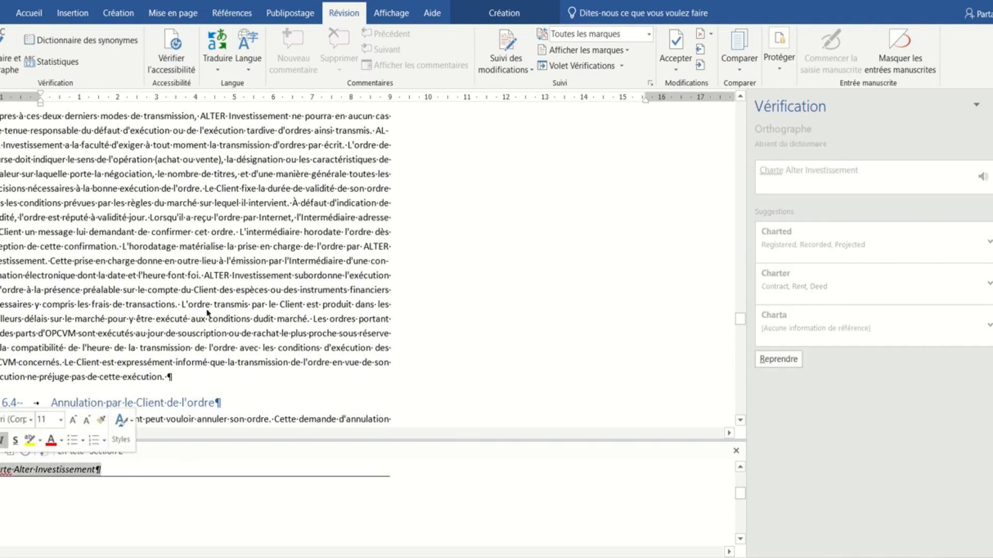
{"action": "left_click", "coordinate": [243, 41]}
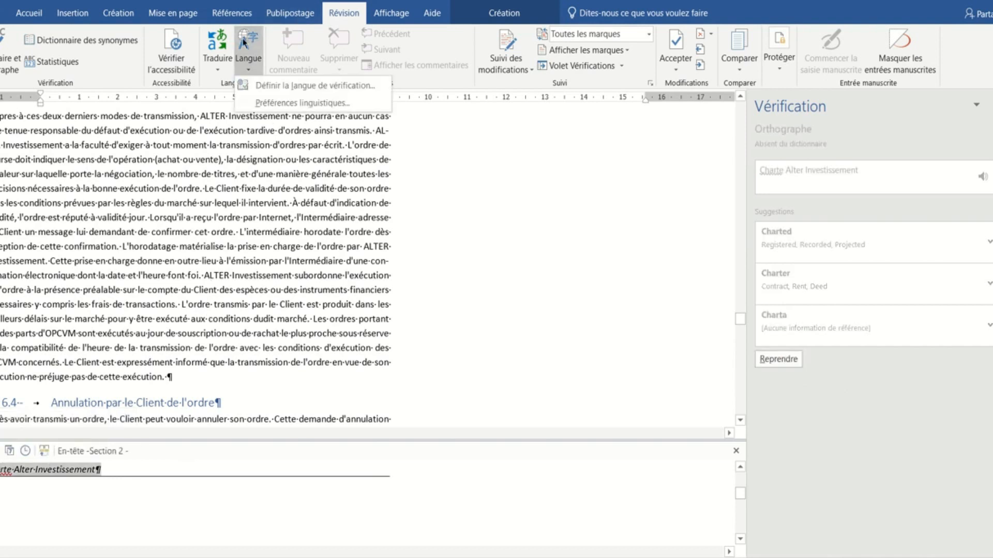
{"action": "left_click", "coordinate": [265, 83]}
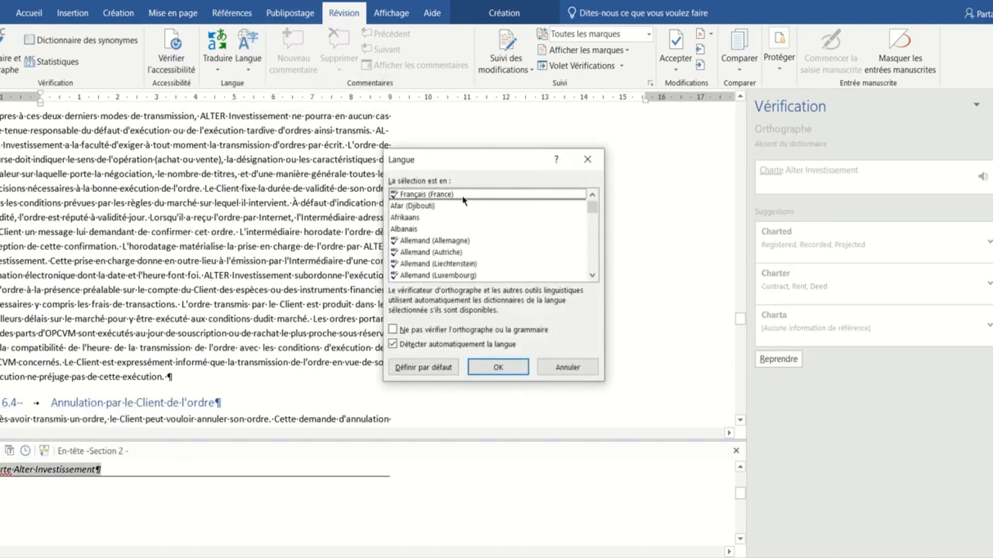
{"action": "left_click", "coordinate": [463, 196]}
{"action": "left_click", "coordinate": [509, 365]}
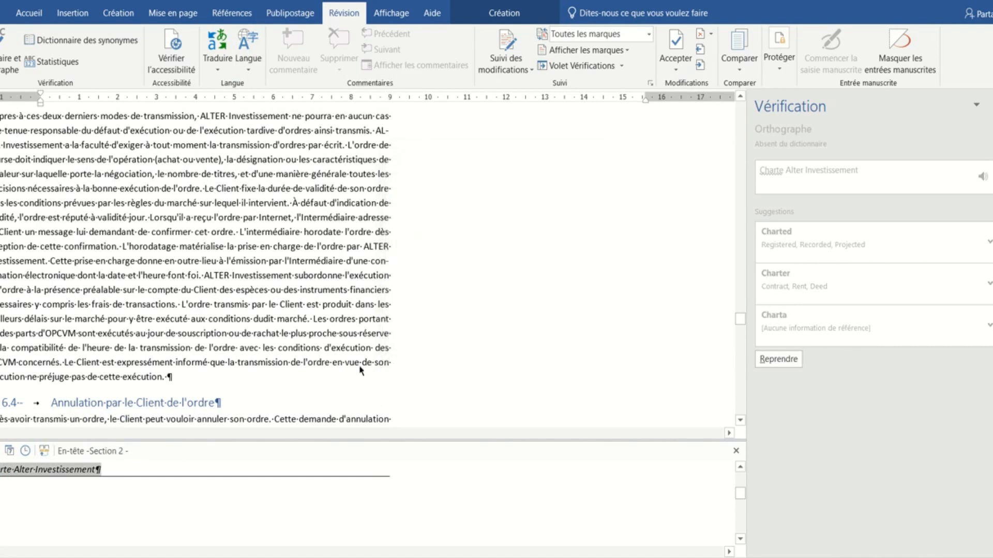
Step: Resume the spelling check, extend it to the rest of the document, and return from the header to the page layout view
{"action": "left_click", "coordinate": [779, 361]}
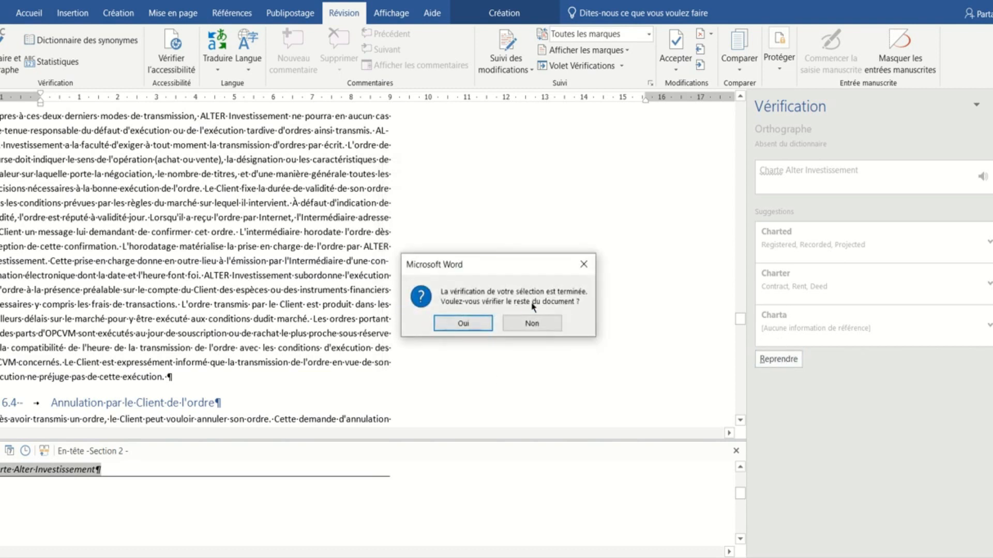
{"action": "left_click", "coordinate": [460, 322]}
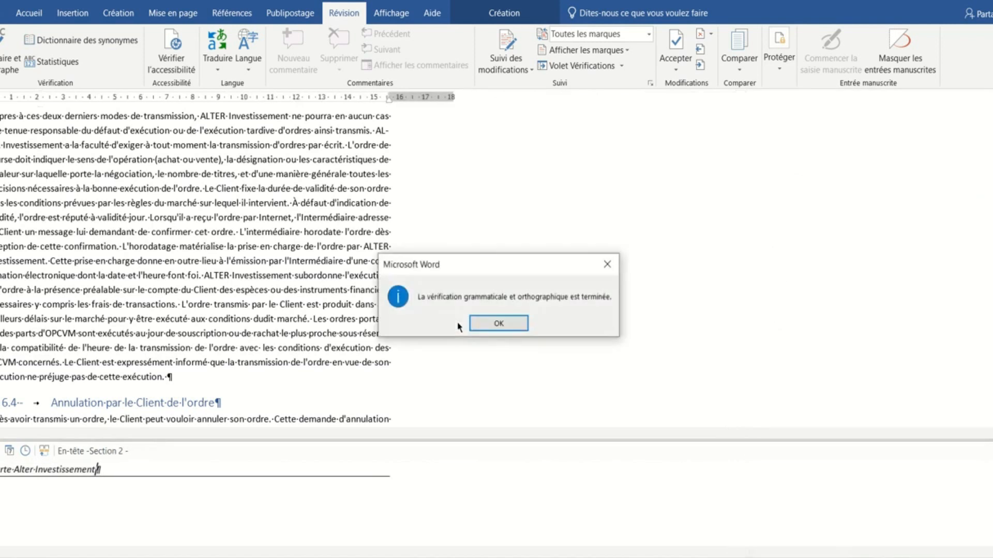
{"action": "left_click", "coordinate": [497, 324]}
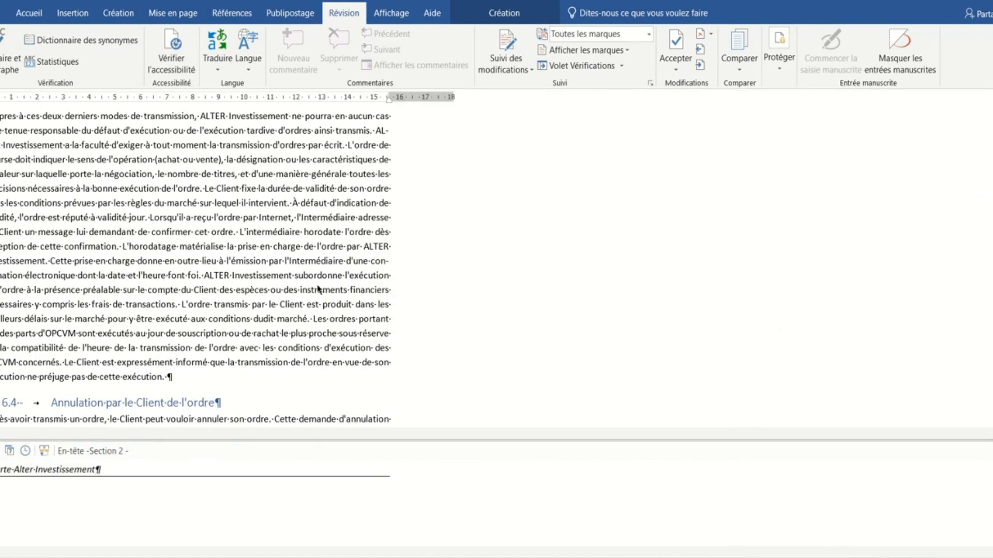
{"action": "double_click", "coordinate": [318, 290]}
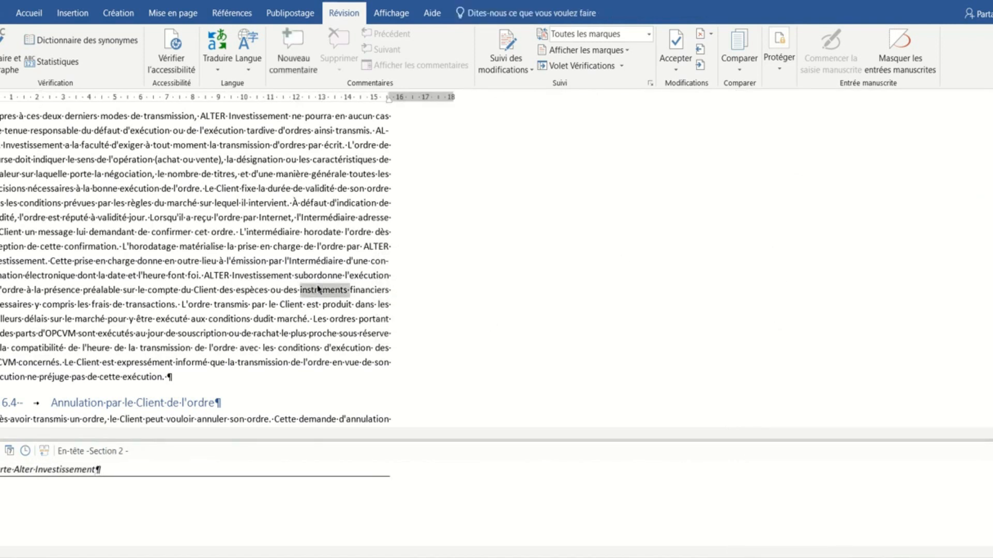
{"action": "left_click", "coordinate": [36, 16]}
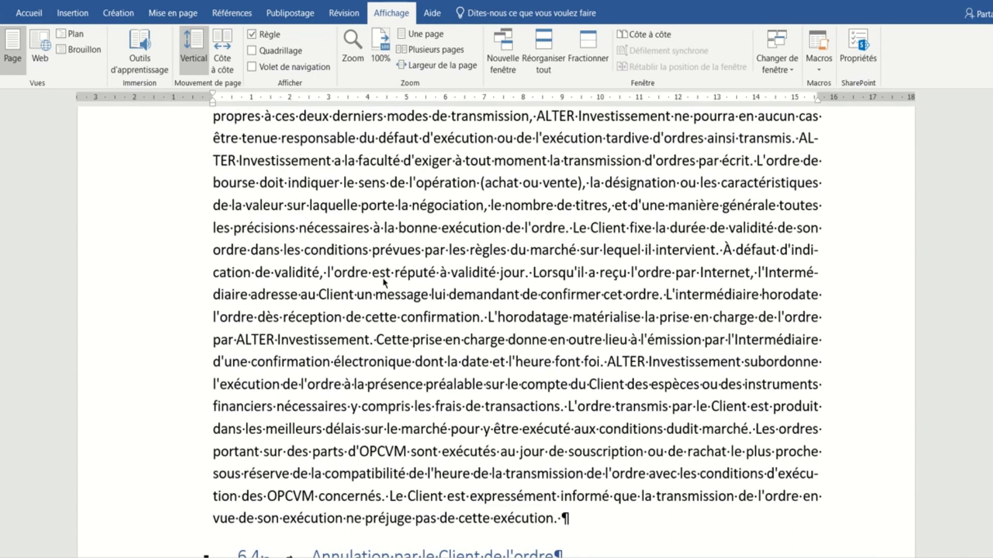
Step: Search the document for the street name in ALTER Investissement's address and check the options available for its second word
{"action": "scroll", "coordinate": [384, 282], "scroll_direction": "up", "scroll_amount": 20}
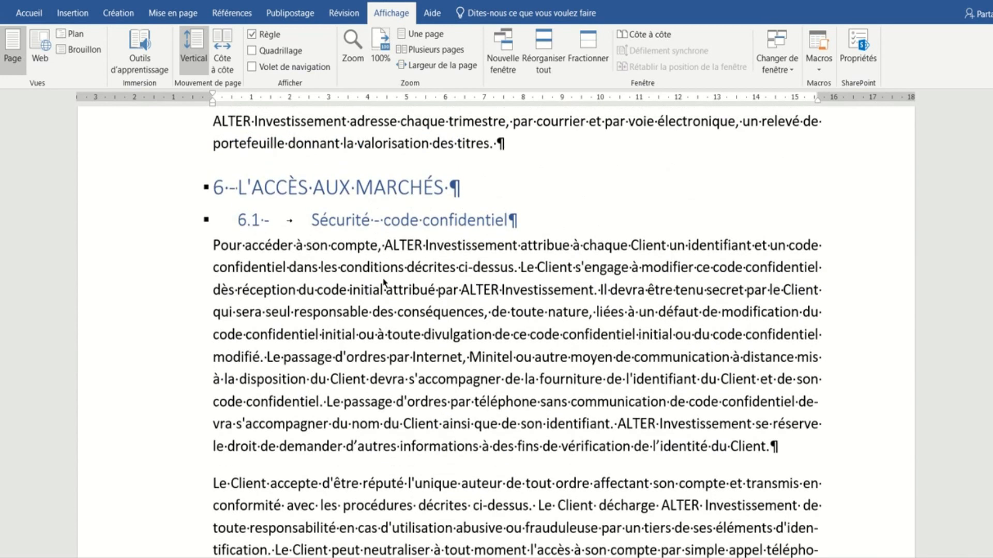
{"action": "scroll", "coordinate": [383, 282], "scroll_direction": "up", "scroll_amount": 20}
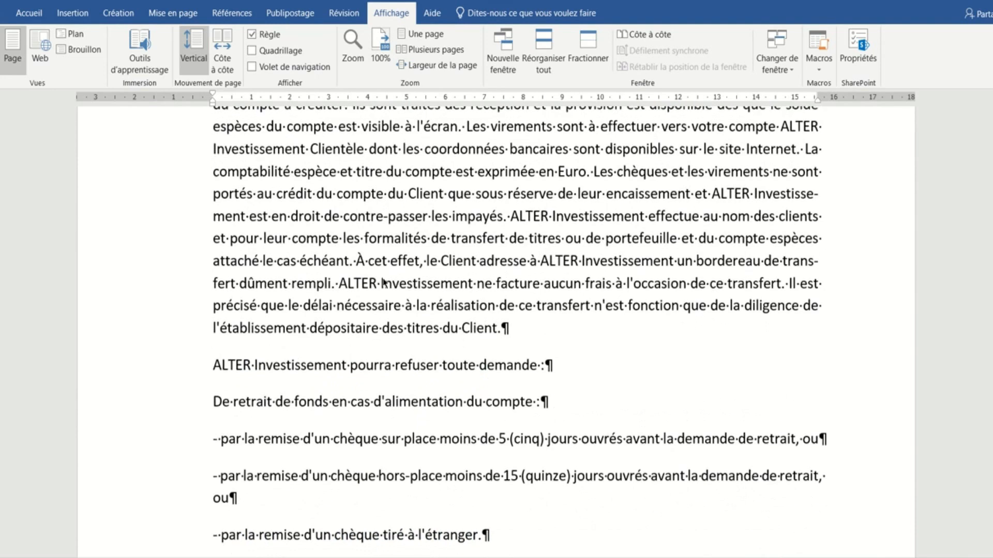
{"action": "scroll", "coordinate": [384, 281], "scroll_direction": "up", "scroll_amount": 20}
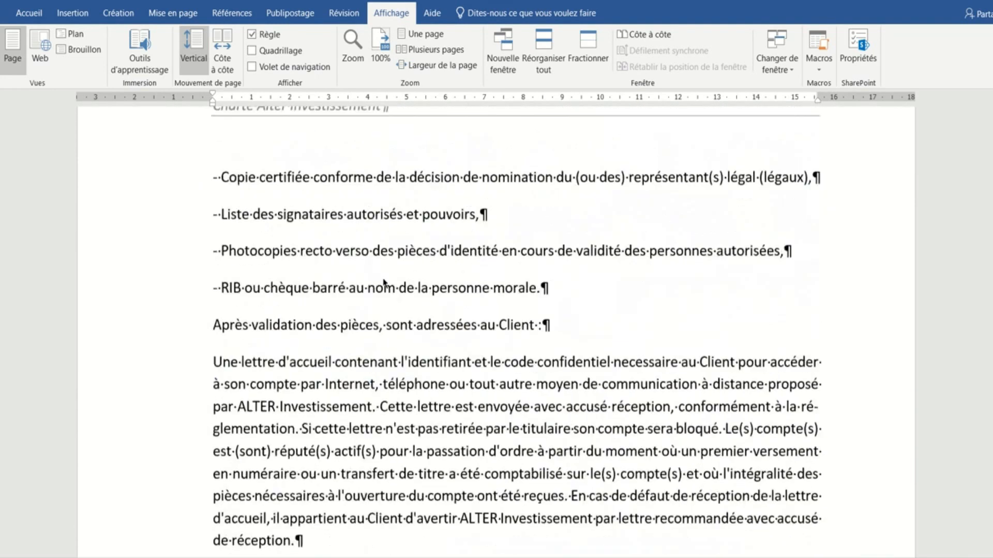
{"action": "scroll", "coordinate": [383, 281], "scroll_direction": "up", "scroll_amount": 20}
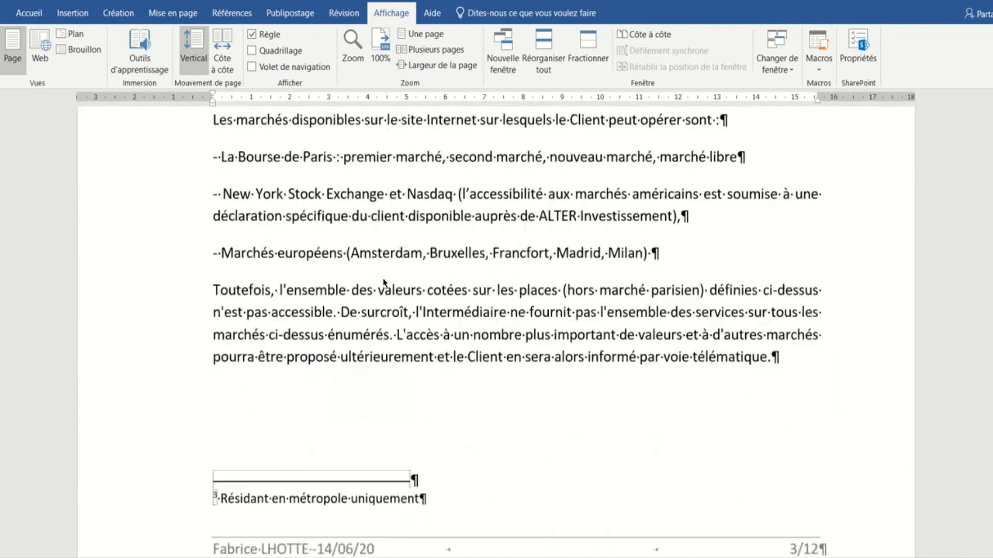
{"action": "scroll", "coordinate": [384, 282], "scroll_direction": "up", "scroll_amount": 20}
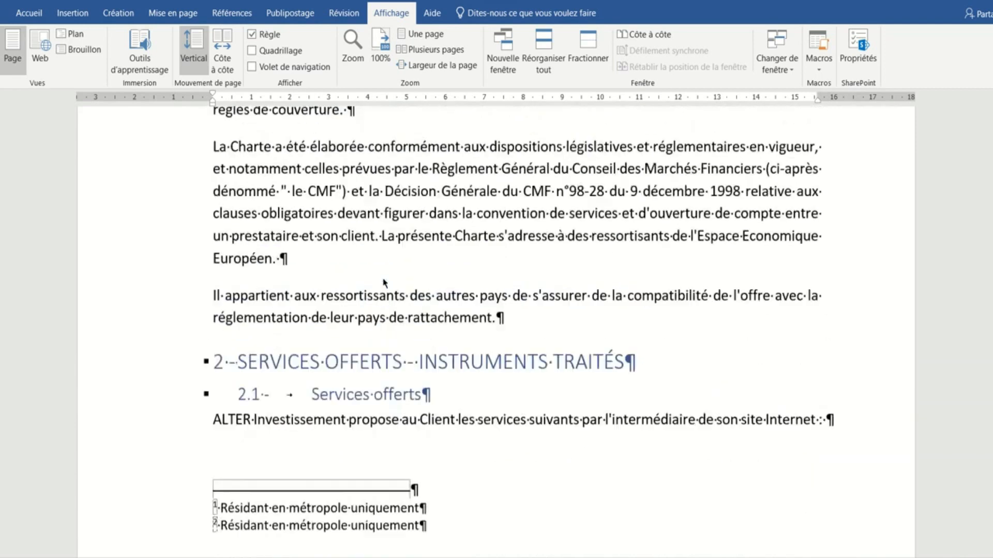
{"action": "scroll", "coordinate": [384, 284], "scroll_direction": "up", "scroll_amount": 20}
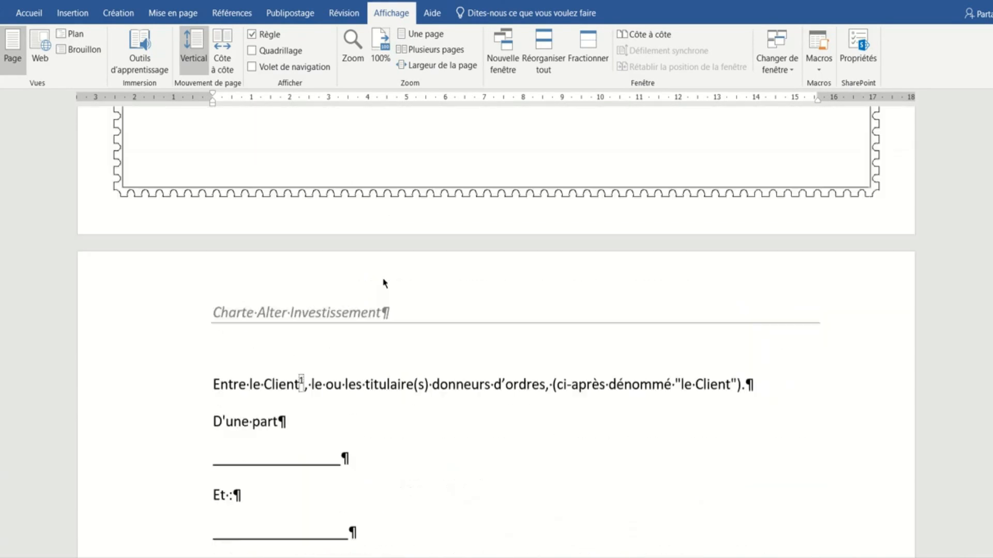
{"action": "scroll", "coordinate": [384, 283], "scroll_direction": "down", "scroll_amount": 10}
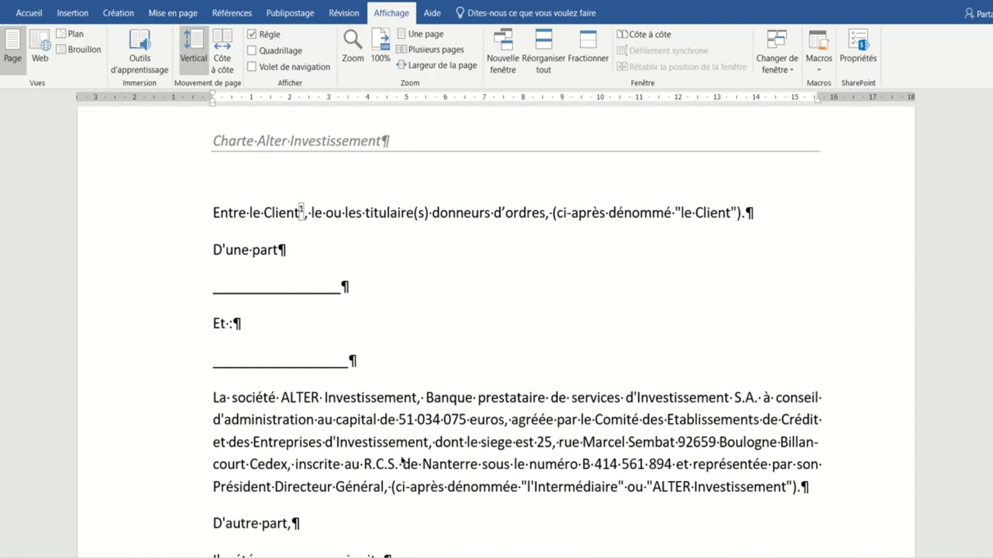
{"action": "key", "text": "ctrl+f"}
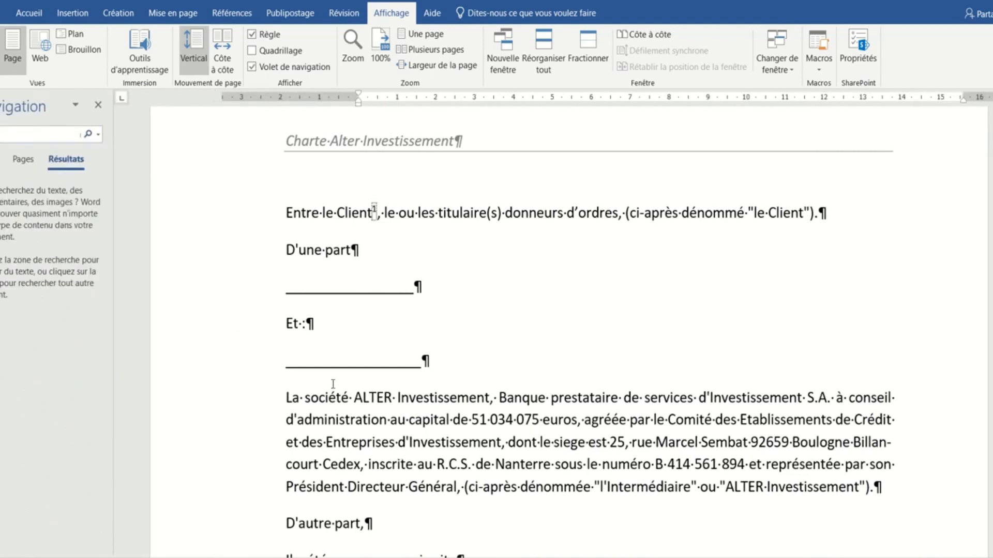
{"action": "type", "text": "c"}
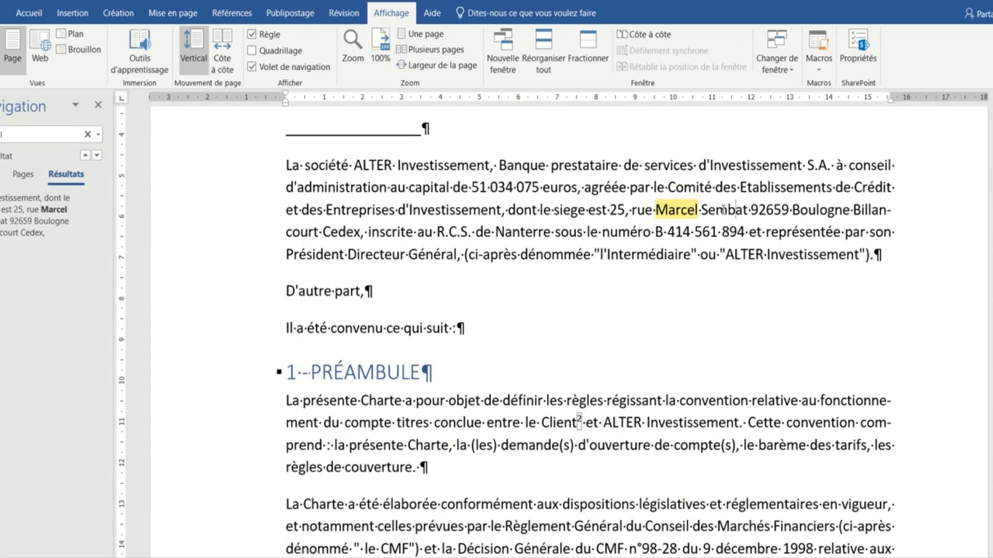
{"action": "right_click", "coordinate": [723, 210]}
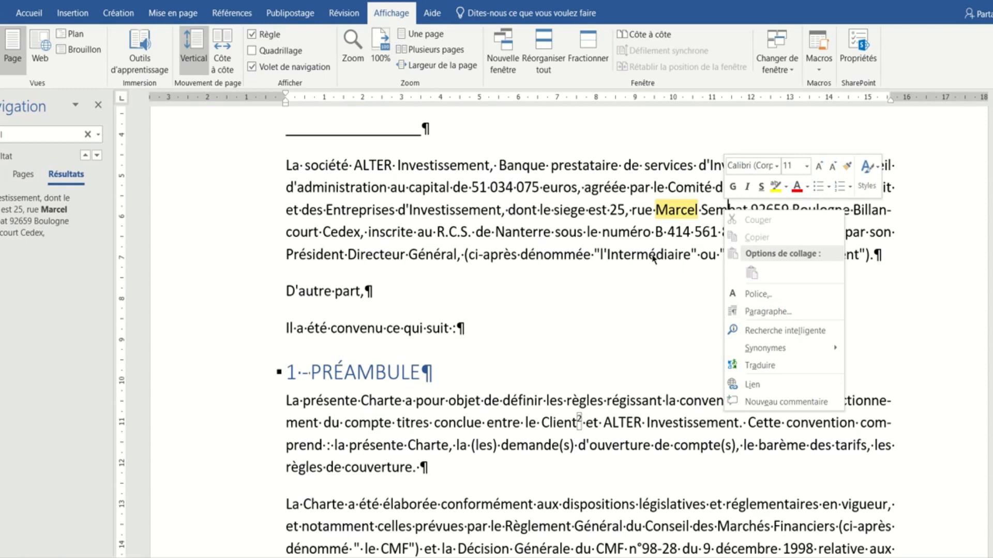
{"action": "key", "text": "Escape"}
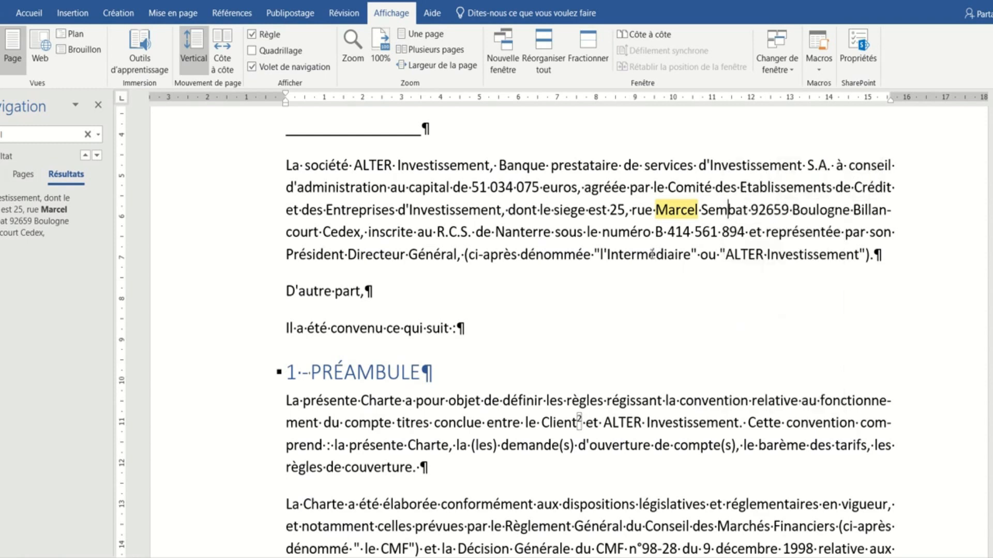
{"action": "mouse_move", "coordinate": [414, 1]}
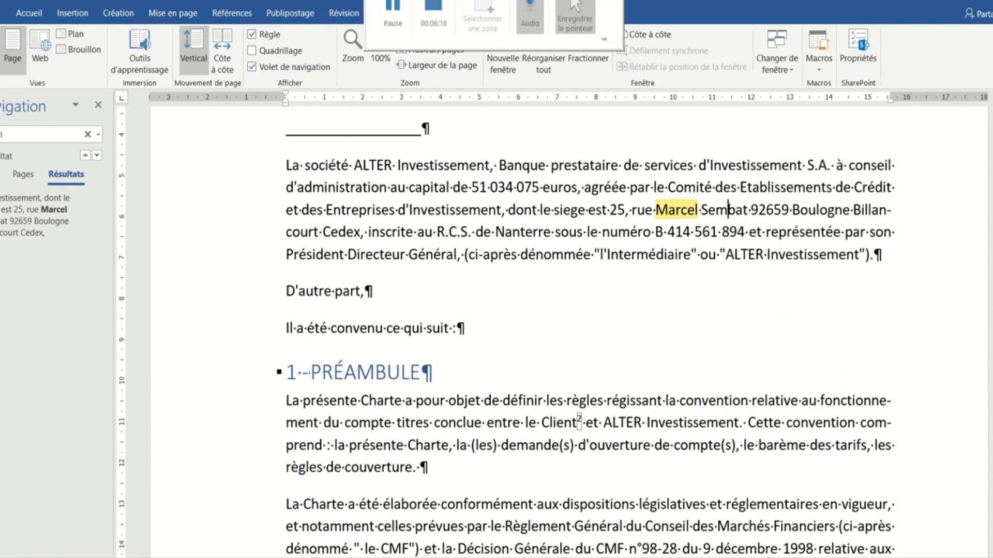
Step: Clear the search by hiding and redisplaying document navigation, and show the list of headings
{"action": "left_click", "coordinate": [251, 67]}
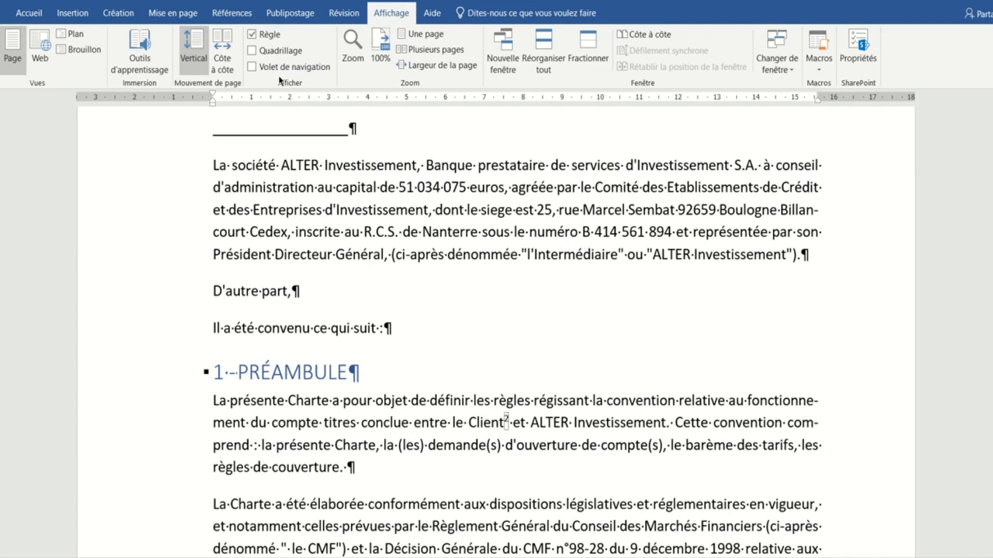
{"action": "left_click", "coordinate": [252, 67]}
{"action": "left_click", "coordinate": [257, 68]}
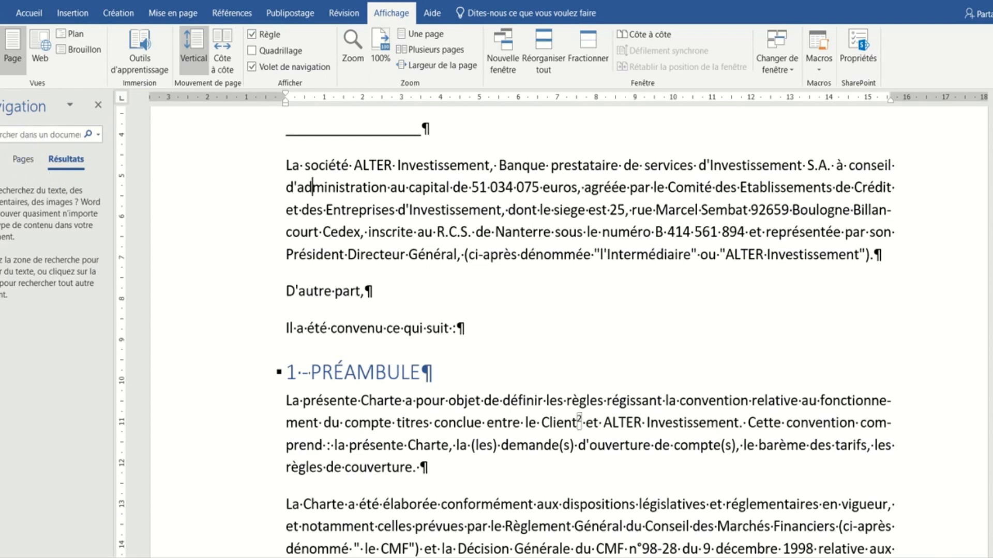
{"action": "left_click", "coordinate": [1, 159]}
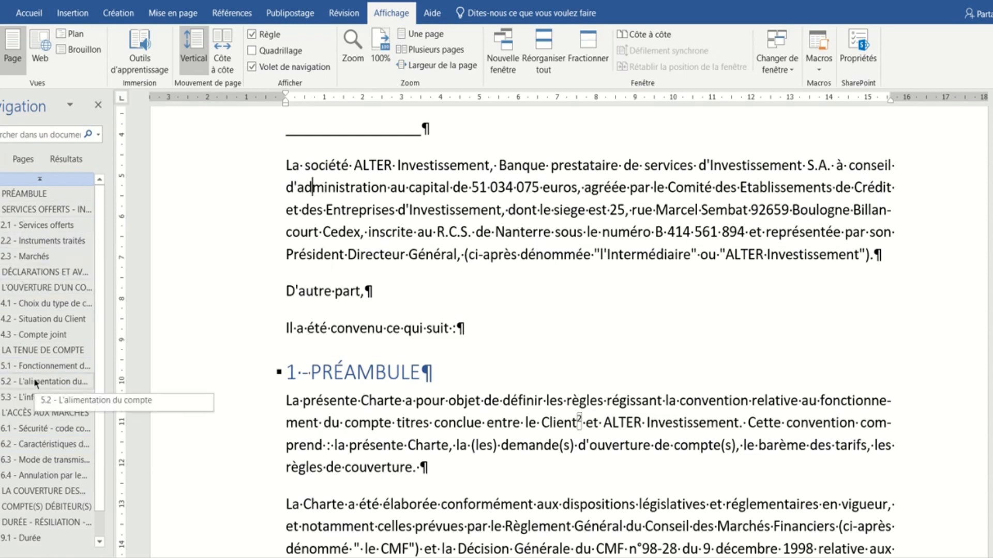
{"action": "mouse_move", "coordinate": [408, 6]}
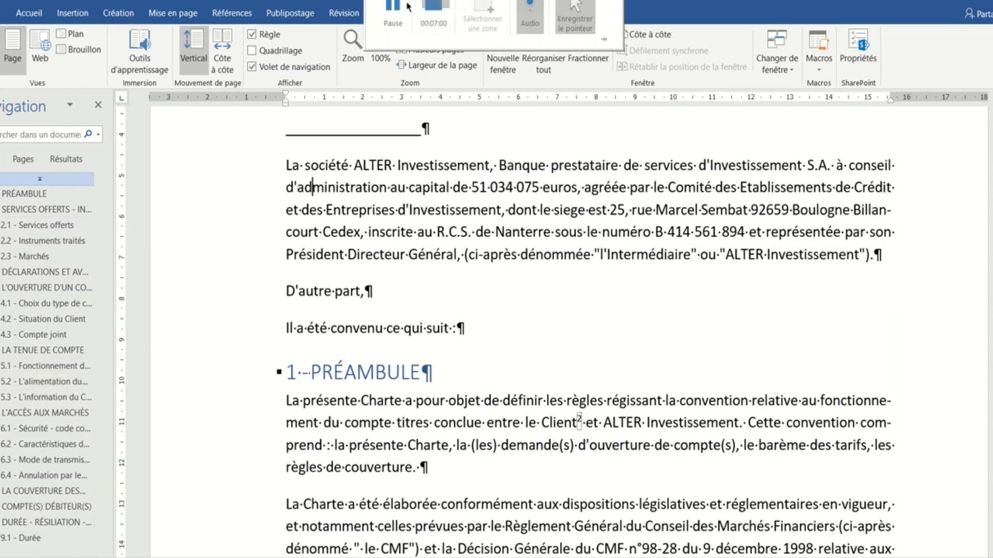
Step: Browse to section 6, L'ACCÈS AUX MARCHÉS, and return to the PRÉAMBULE heading using the document outline
{"action": "scroll", "coordinate": [439, 291], "scroll_direction": "down", "scroll_amount": 20}
{"action": "scroll", "coordinate": [439, 291], "scroll_direction": "down", "scroll_amount": 20}
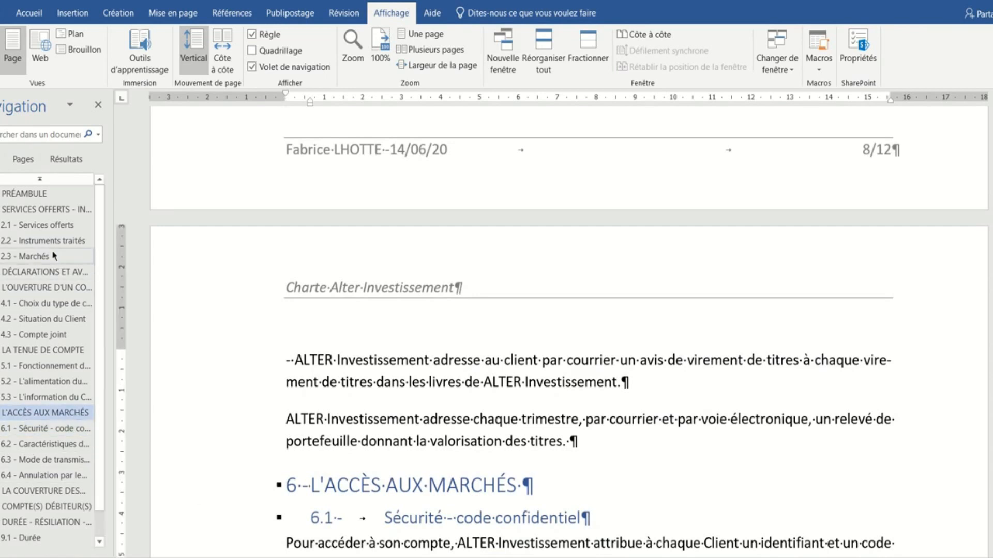
{"action": "left_click", "coordinate": [26, 195]}
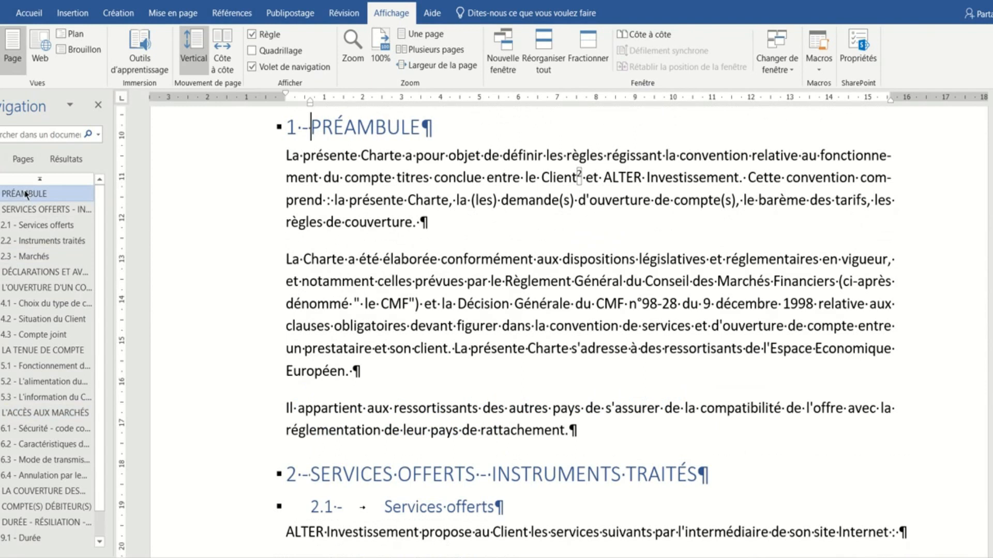
{"action": "mouse_move", "coordinate": [362, 10]}
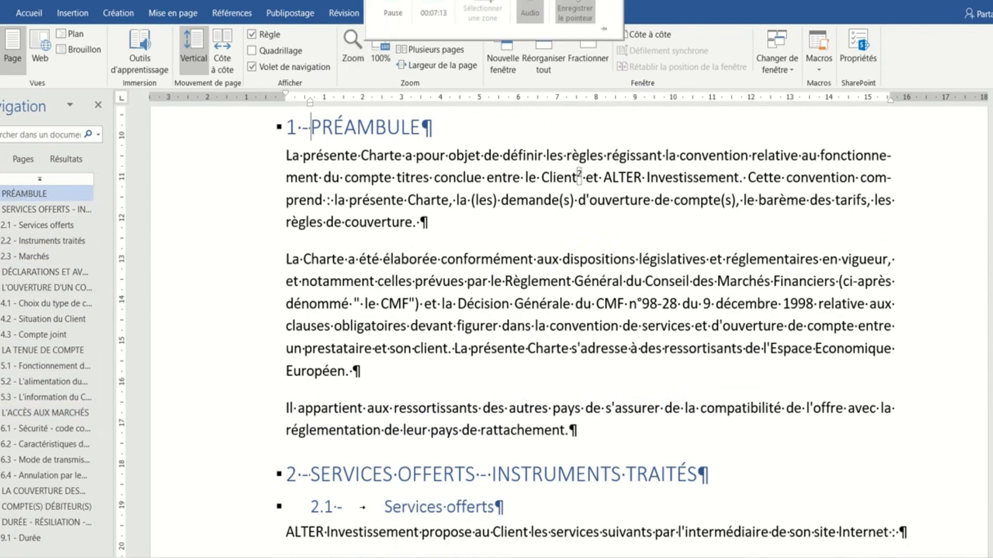
{"action": "left_click", "coordinate": [395, 11]}
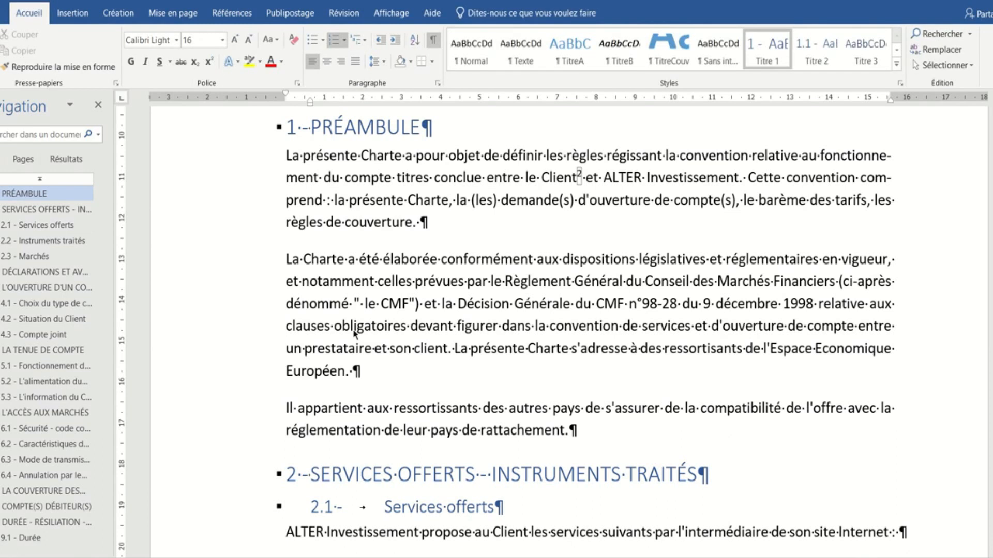
Step: Find "notamment" in the document and look up synonyms for its occurrence in the second paragraph of the PRÉAMBULE
{"action": "left_click", "coordinate": [45, 136]}
{"action": "type", "text": "instrument"}
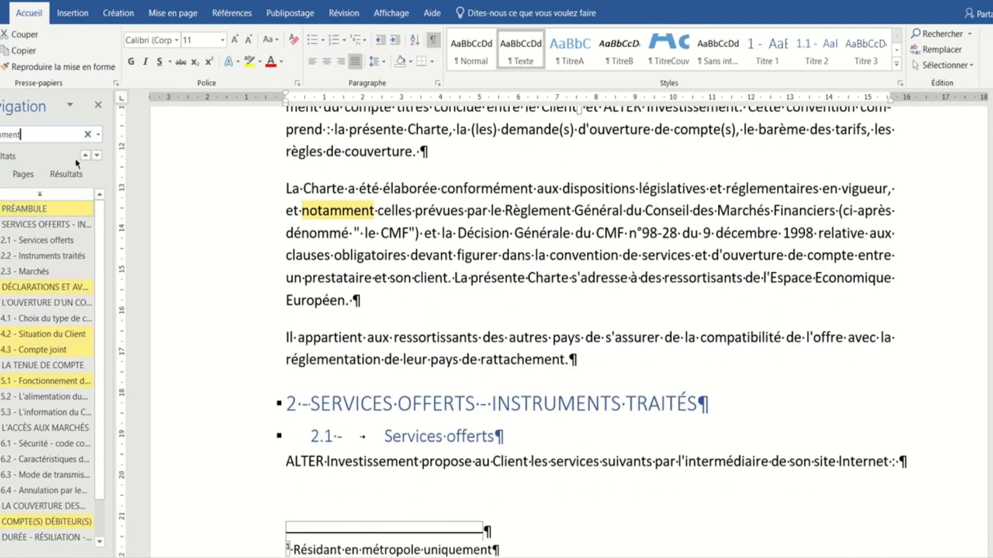
{"action": "double_click", "coordinate": [332, 212]}
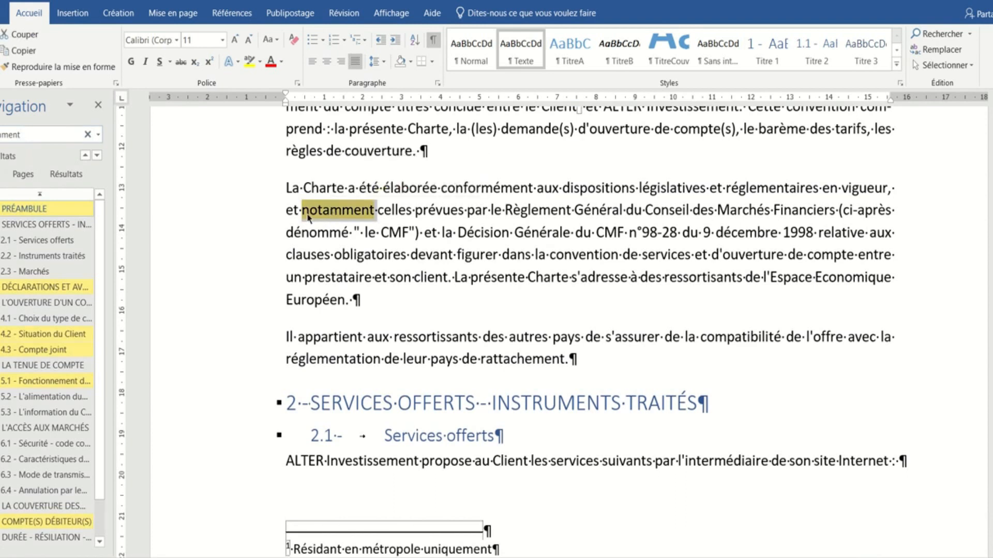
{"action": "left_click", "coordinate": [343, 14]}
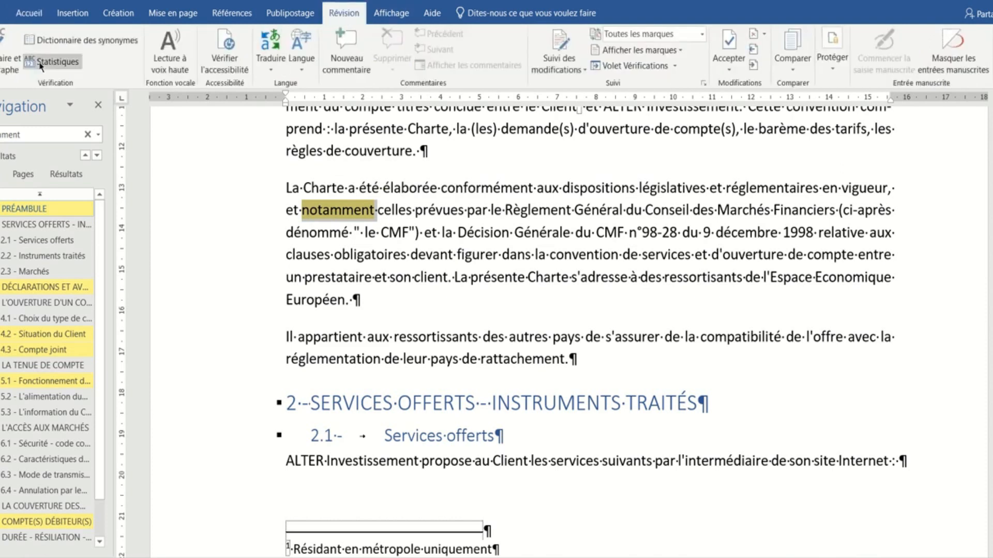
{"action": "left_click", "coordinate": [78, 43]}
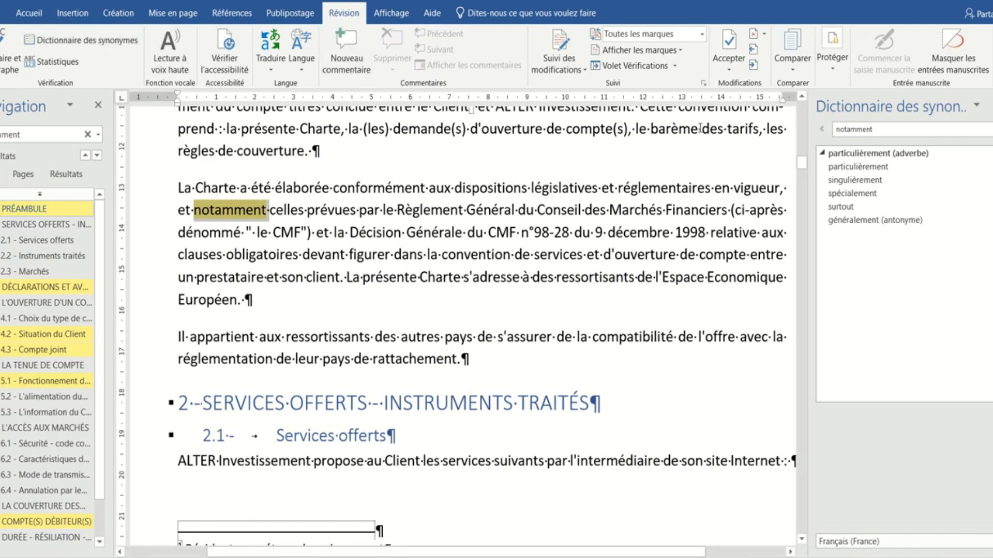
Step: Replace "notamment" in the second paragraph of the PRÉAMBULE with the synonym "particulièrement"
{"action": "left_click", "coordinate": [842, 166]}
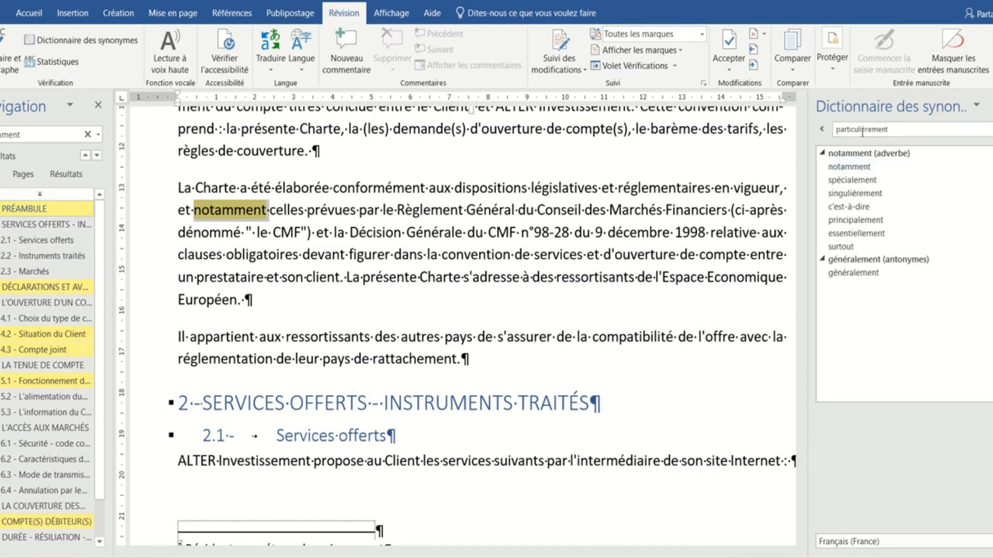
{"action": "left_click", "coordinate": [853, 168]}
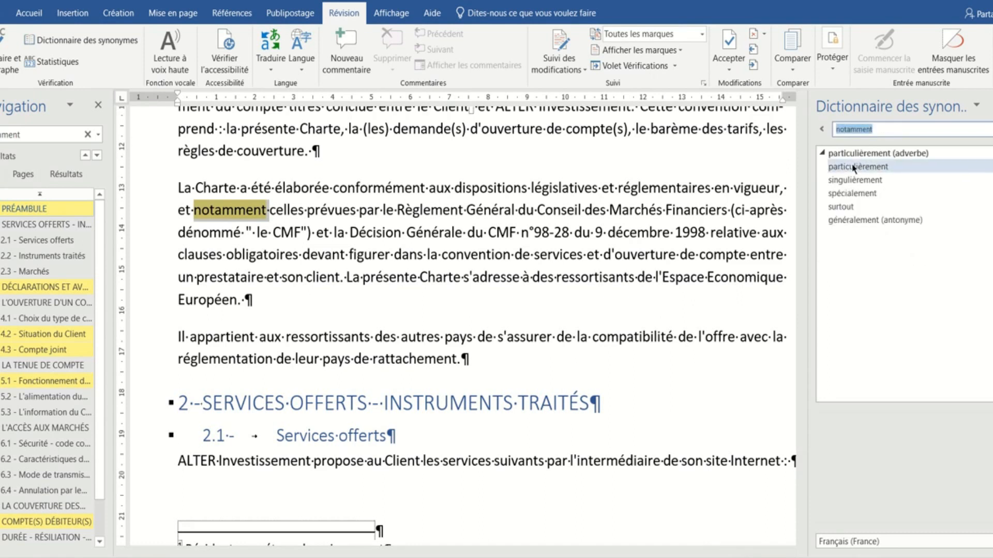
{"action": "left_click", "coordinate": [989, 167]}
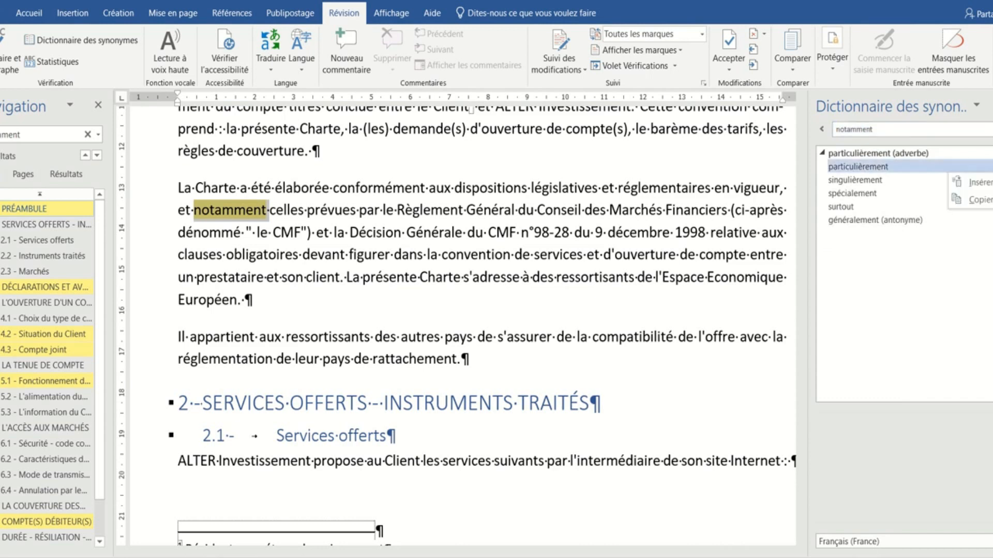
{"action": "left_click", "coordinate": [982, 183]}
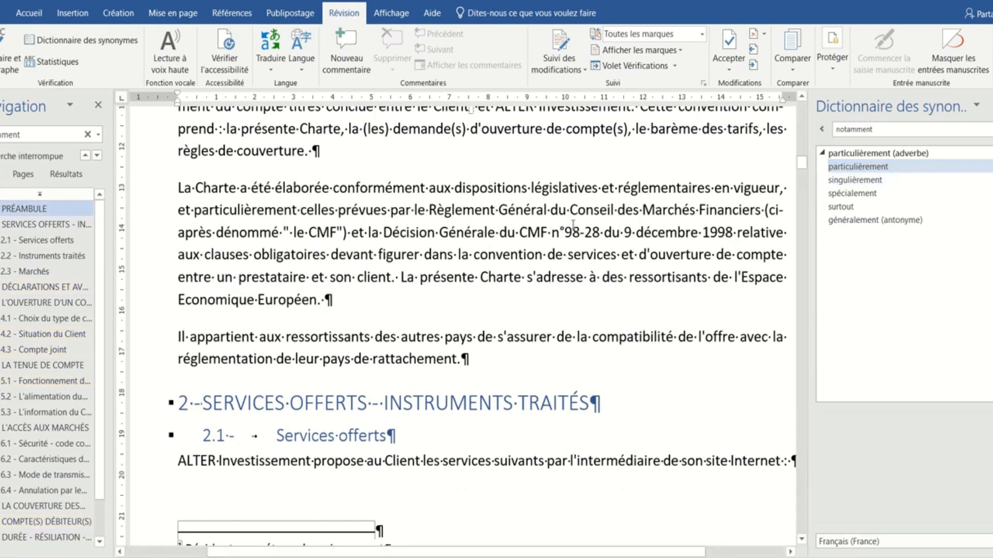